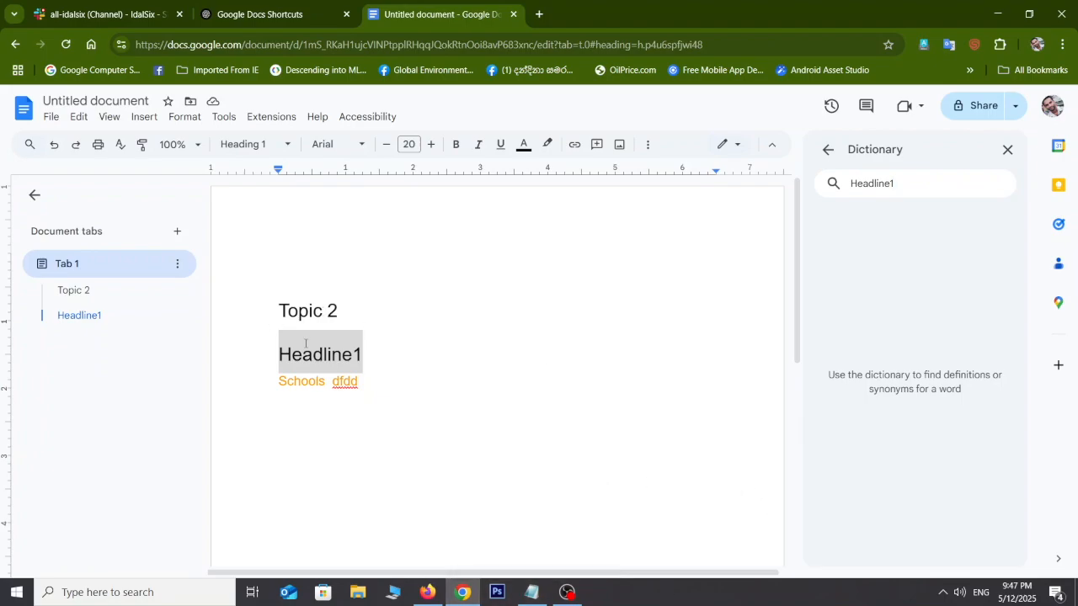
Step: Select 'Topic' in the Topic 2 heading and show its dictionary definition and synonyms with Ctrl+Shift+Y
drag(318, 313, 277, 305)
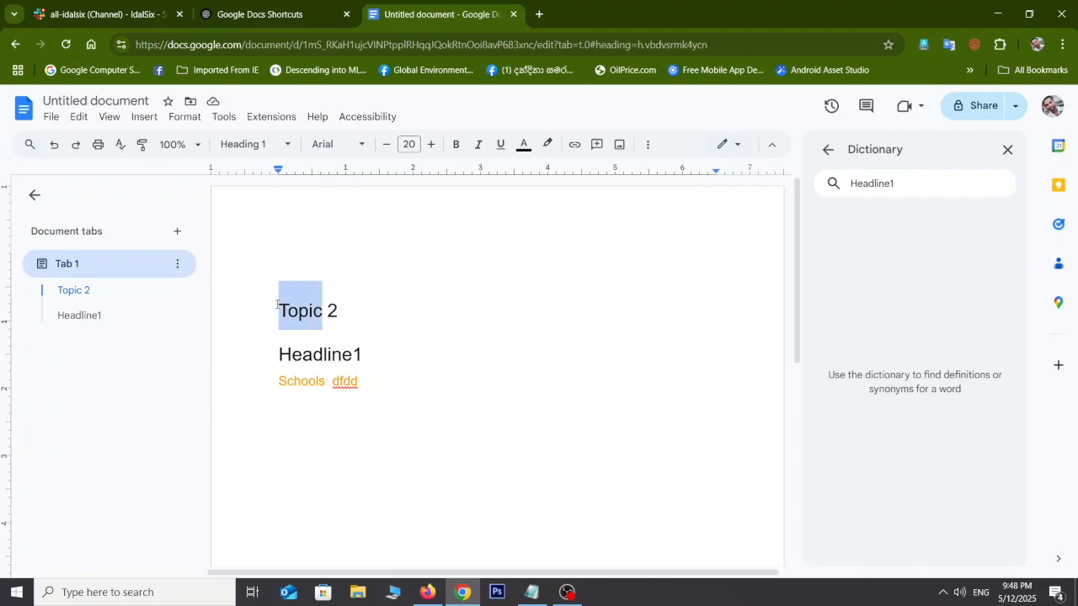
key(ctrl+shift+y)
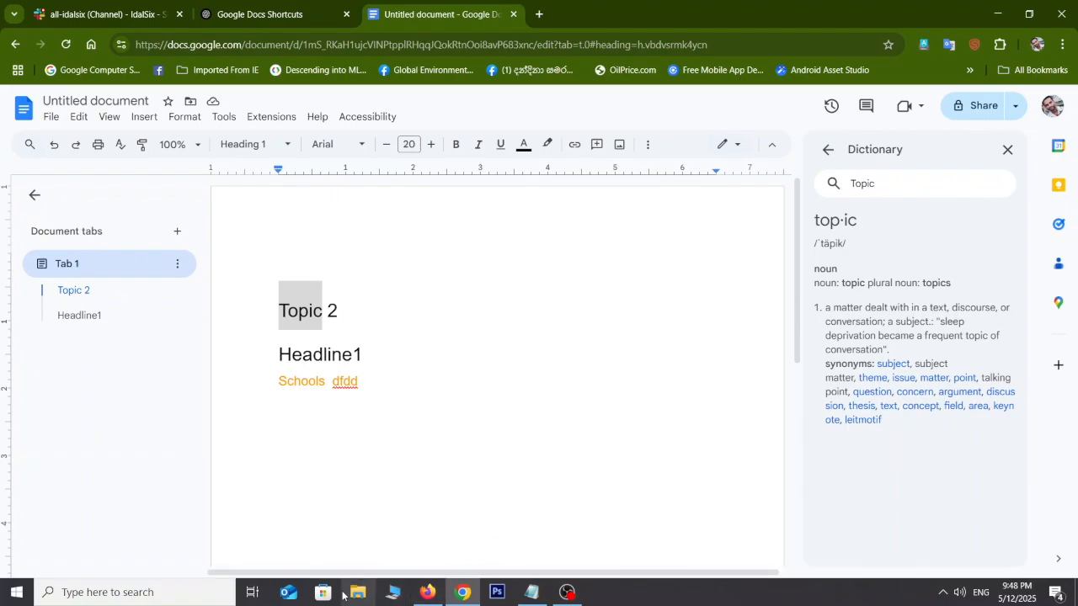
click(531, 593)
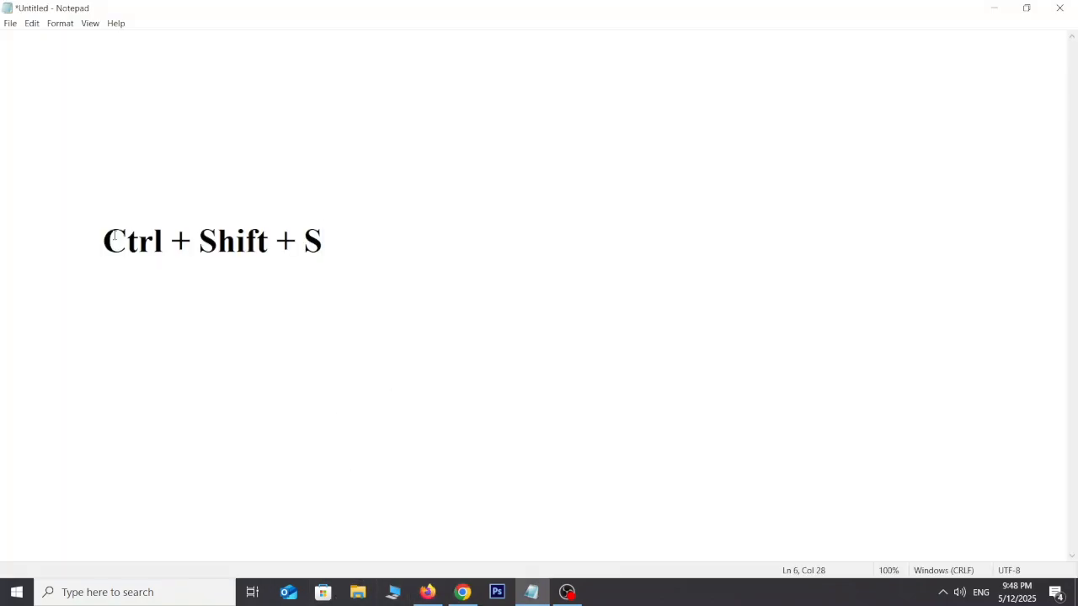
click(476, 604)
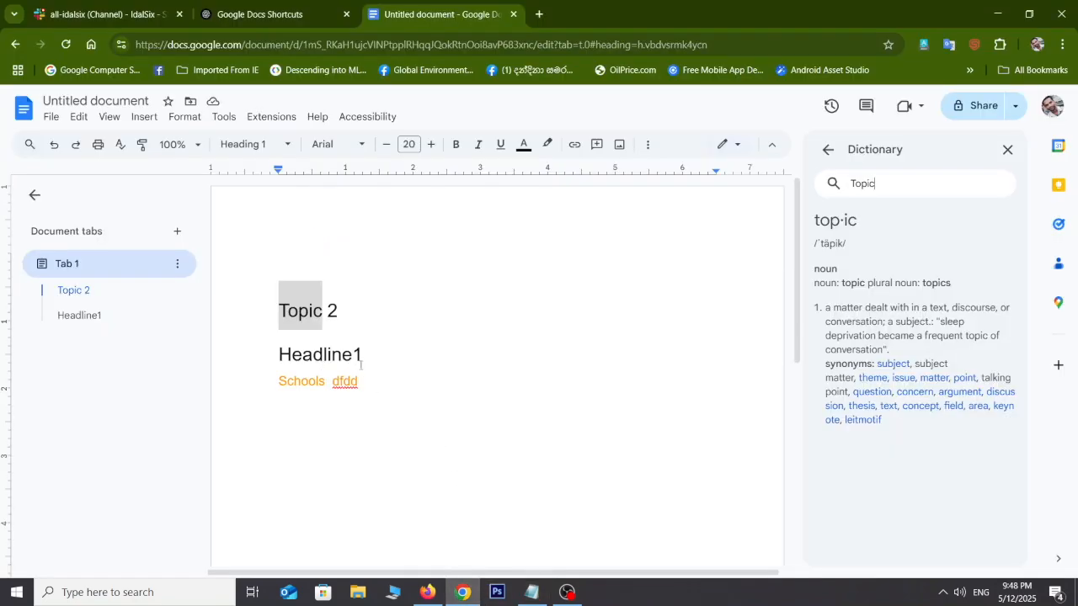
Step: Start voice typing with Ctrl+Shift+S on the empty line below Schools, then stop listening
drag(370, 382, 271, 311)
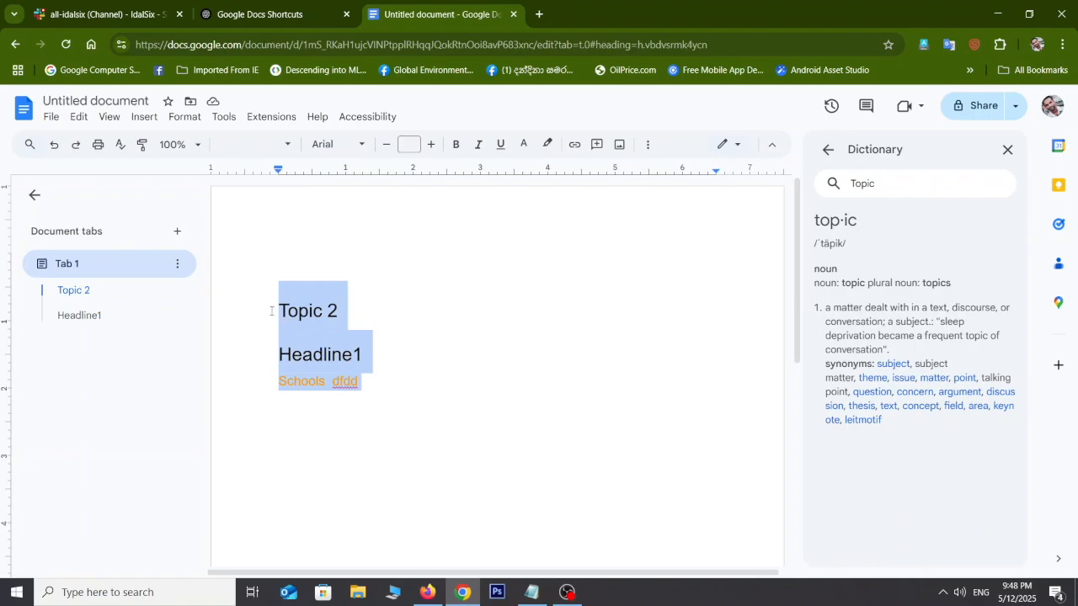
click(424, 398)
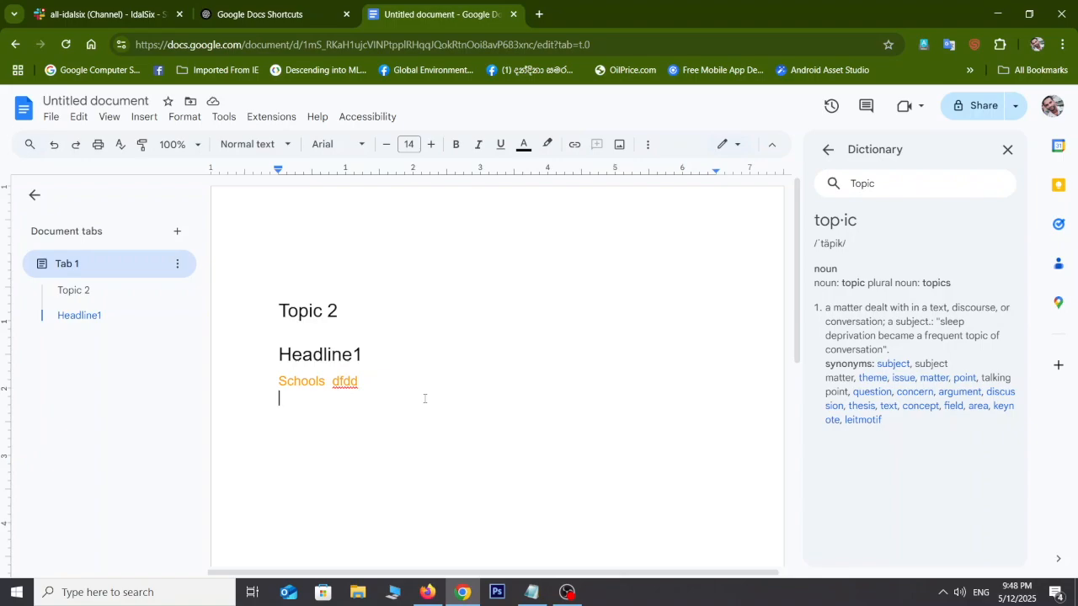
key(ctrl+shift+s)
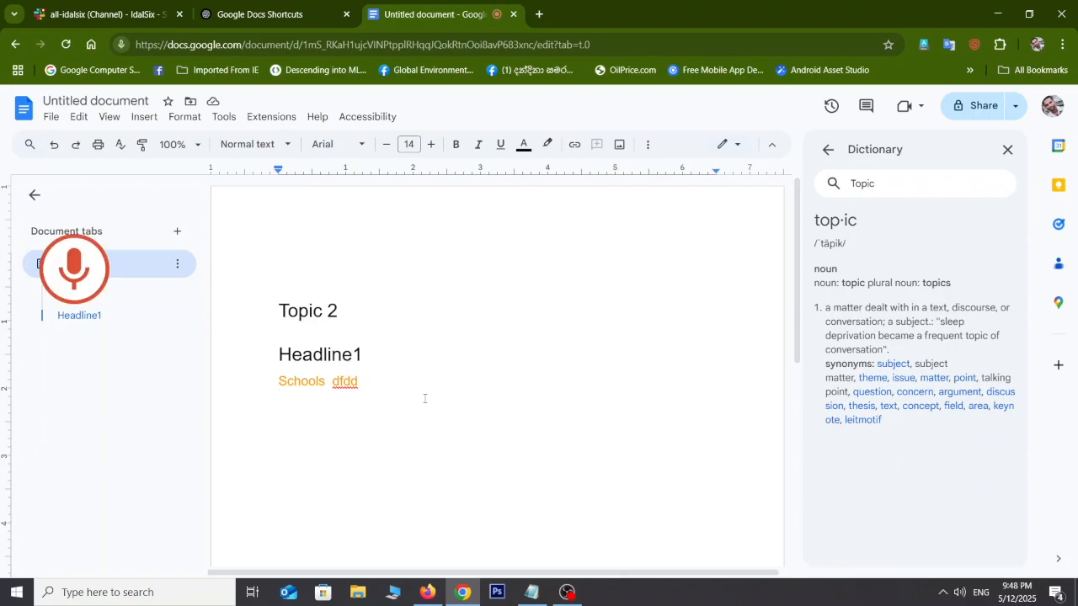
click(76, 268)
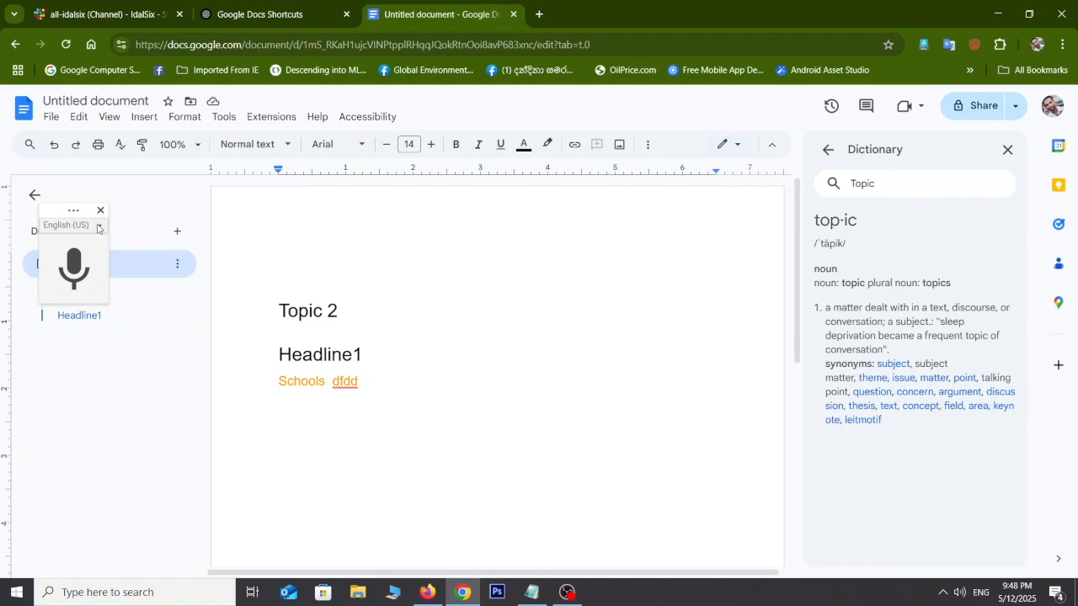
Step: Browse the voice typing languages, restart voice typing, and add a blank Tab 2
click(96, 227)
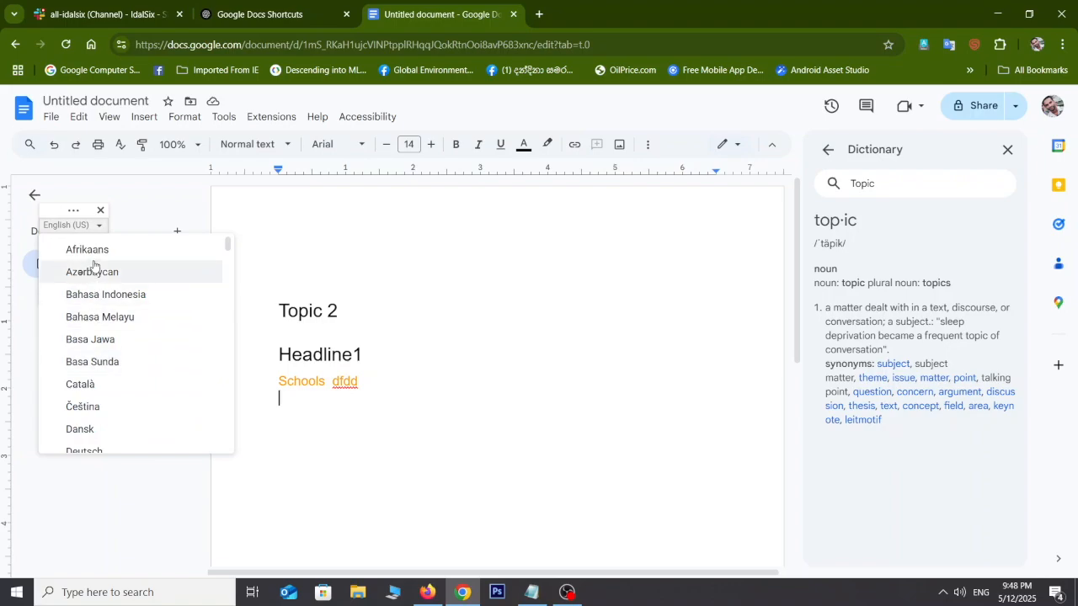
click(97, 228)
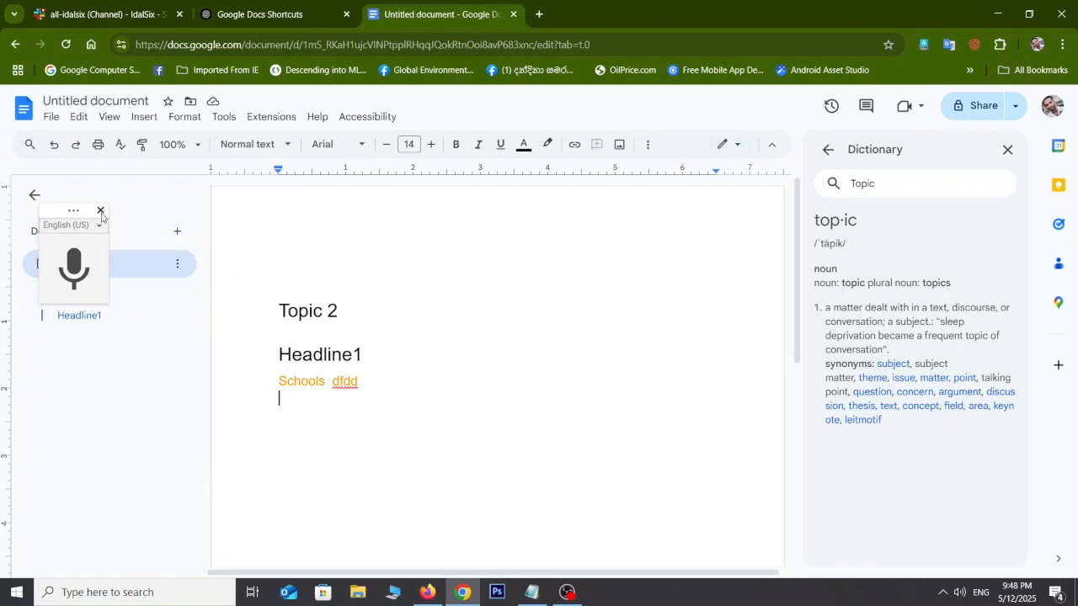
click(101, 210)
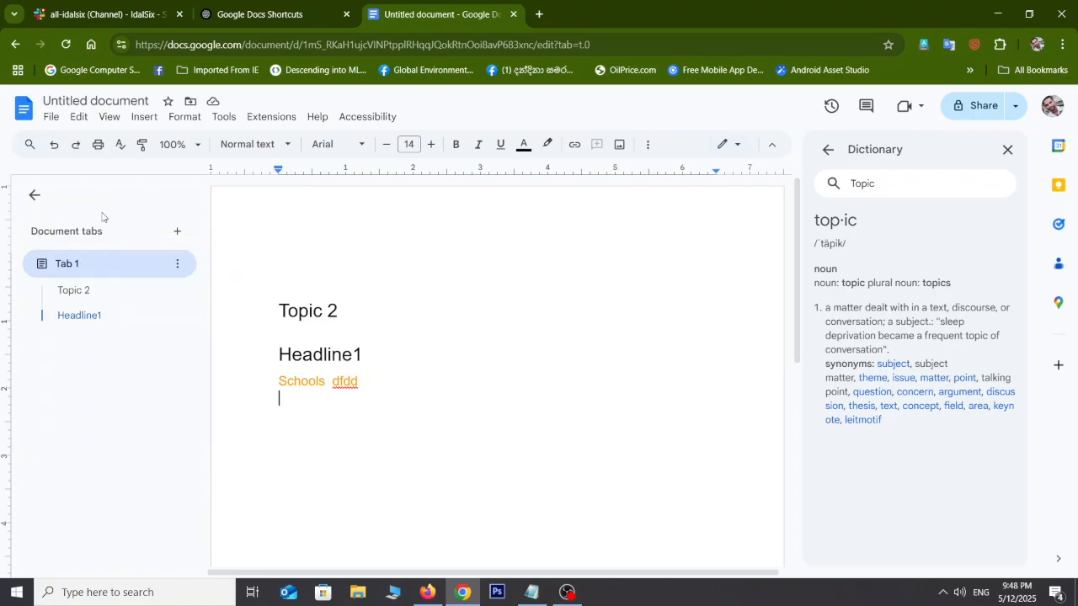
key(ctrl+shift+s)
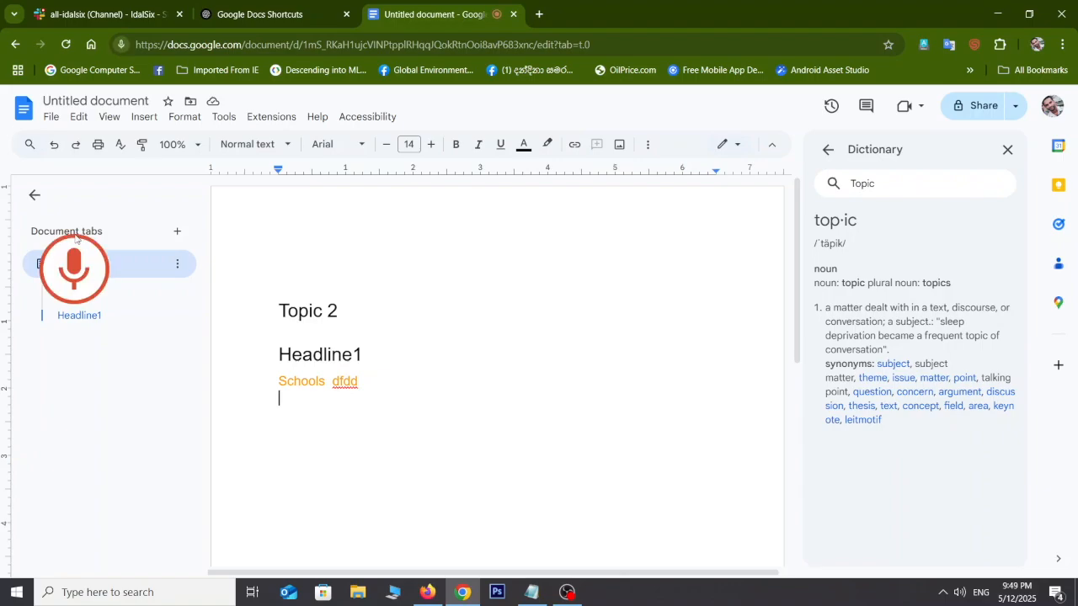
click(177, 232)
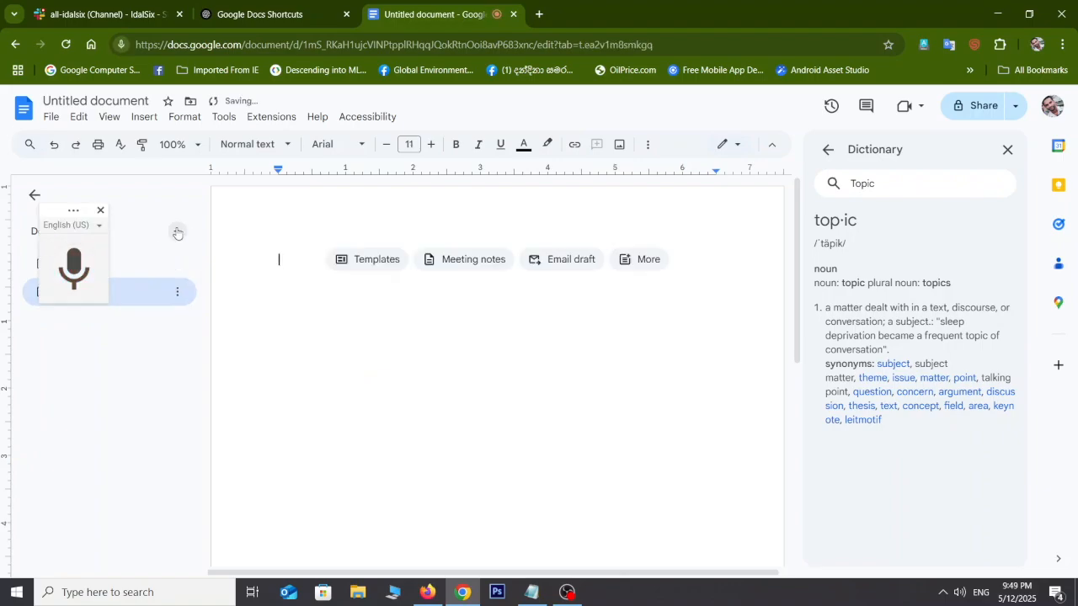
Step: Close the voice typing widget and switch back to Tab 1's Topic 2 content
click(100, 211)
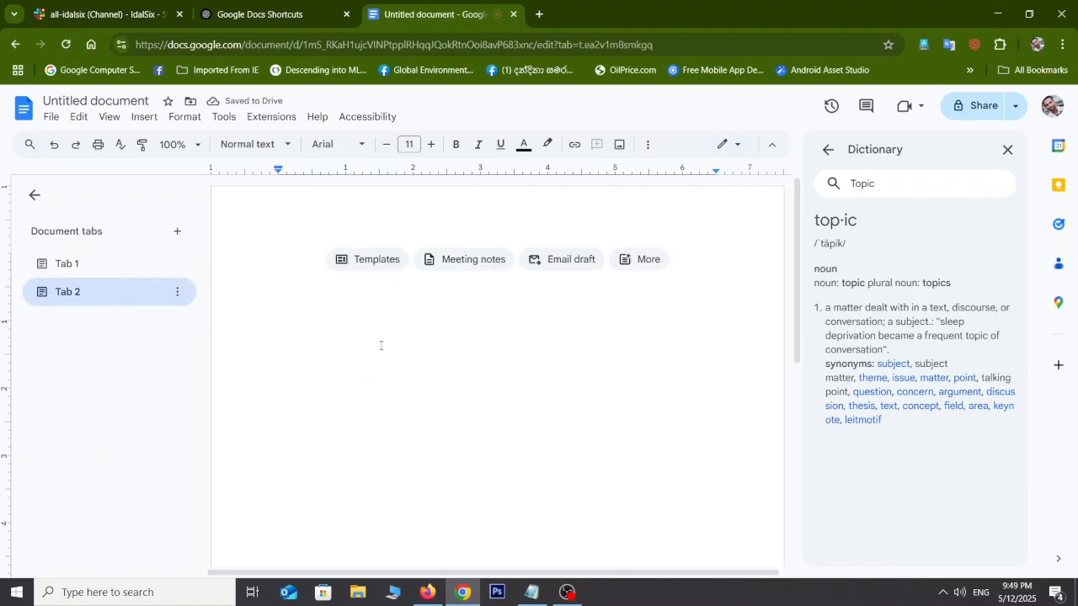
click(127, 262)
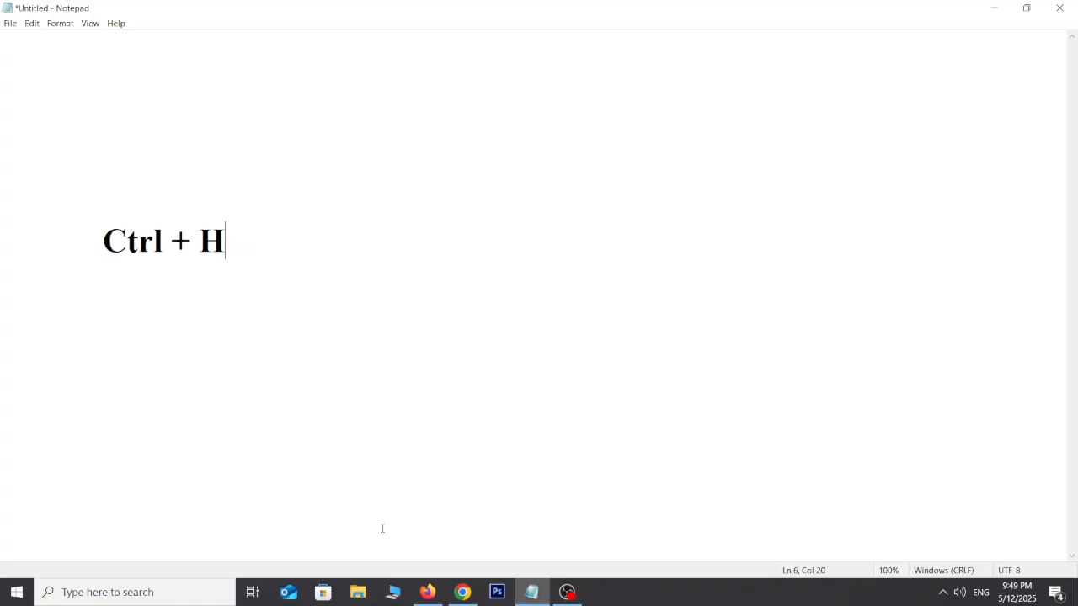
click(454, 598)
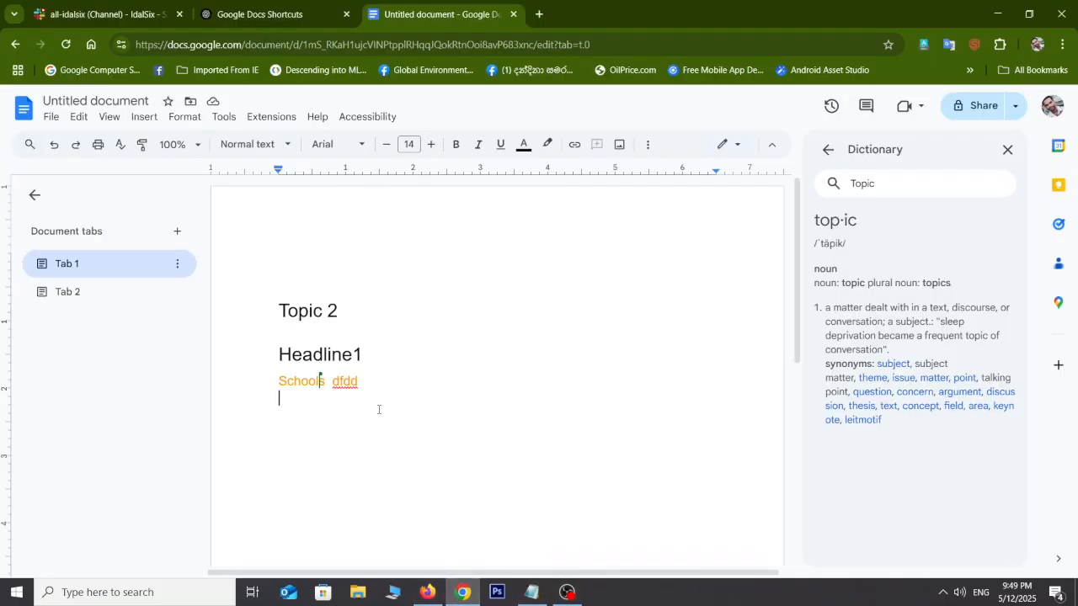
Step: Use Ctrl+H find and replace to change 'Topic' to 'Topics' in the heading
key(ctrl+h)
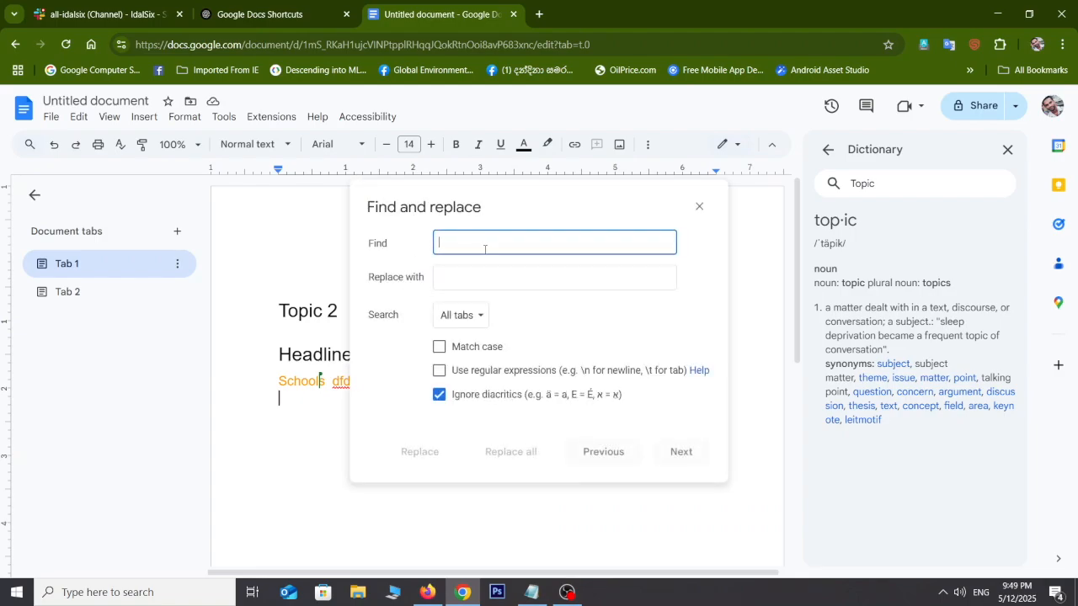
text(Topic)
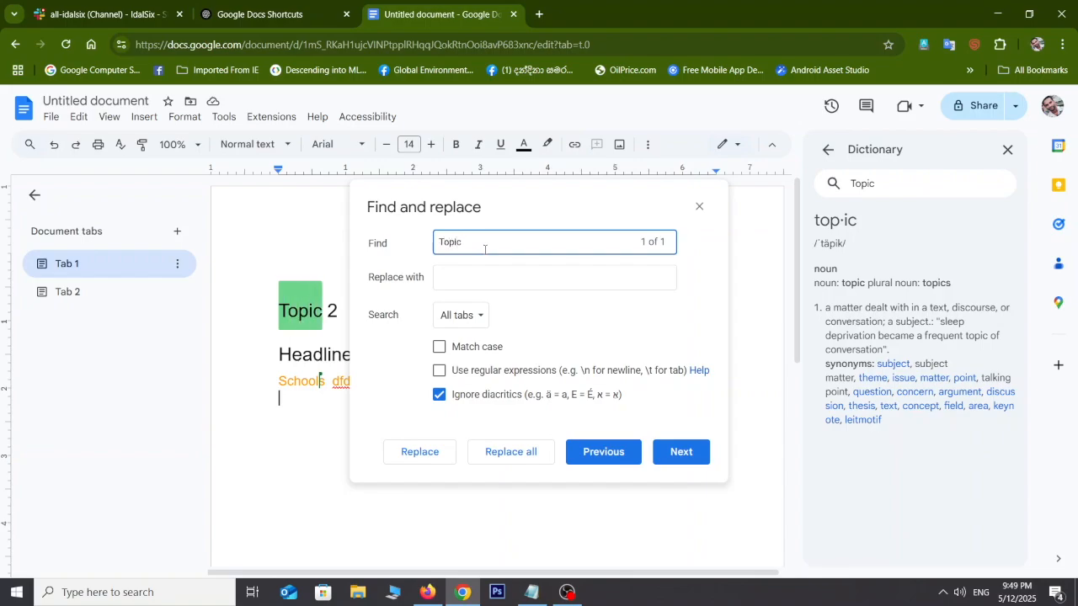
click(483, 286)
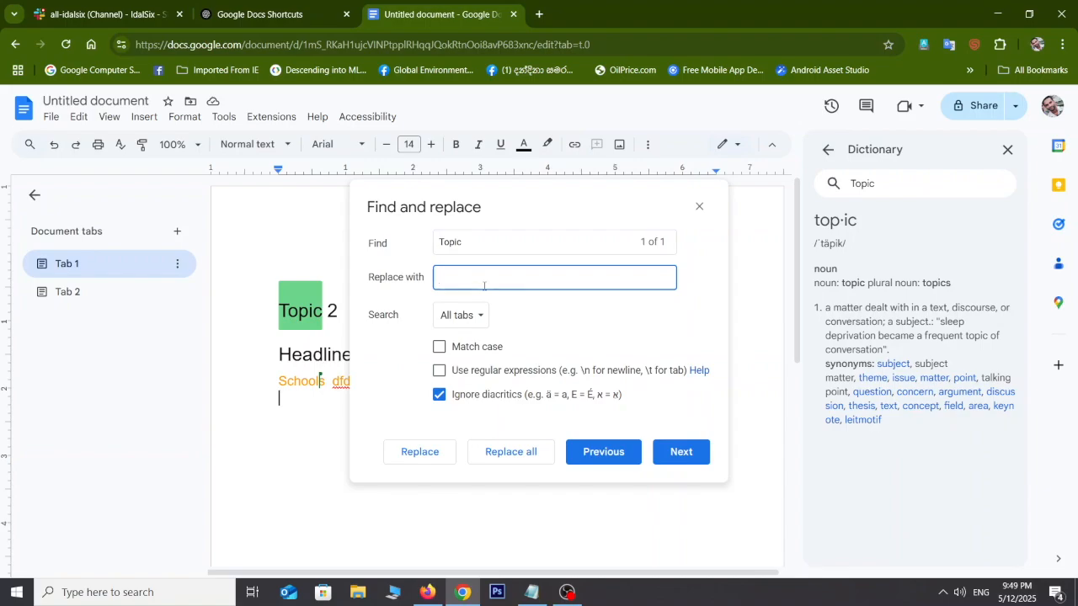
text(Topics)
click(419, 452)
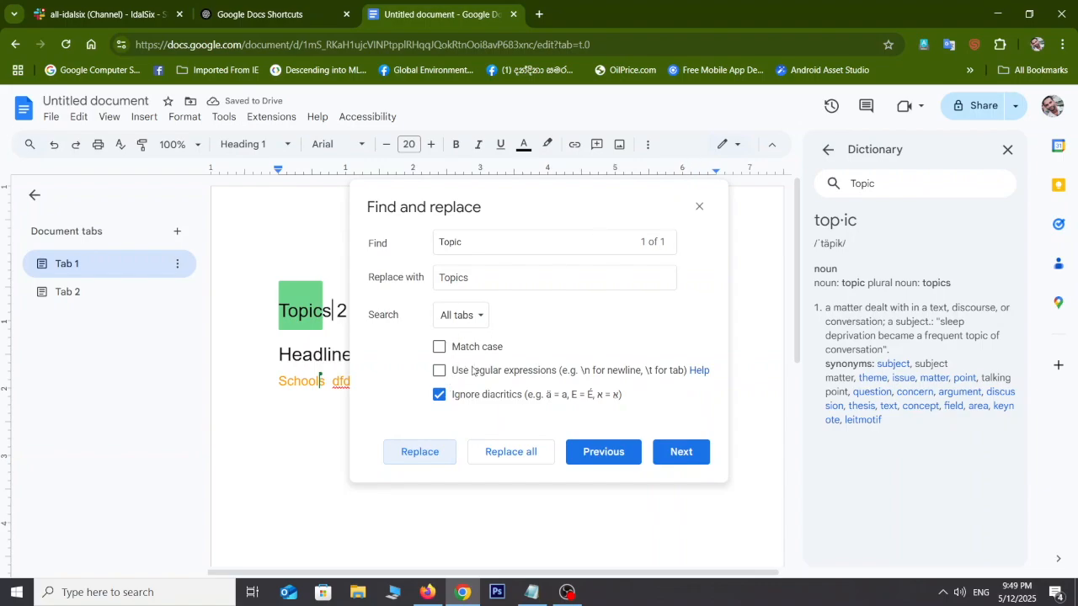
click(699, 206)
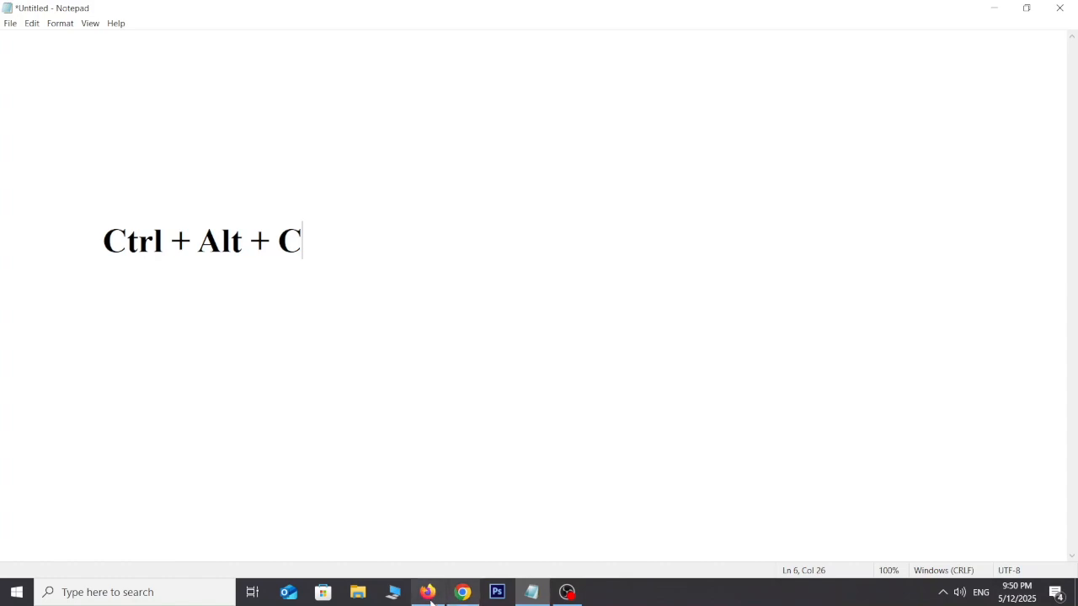
click(462, 592)
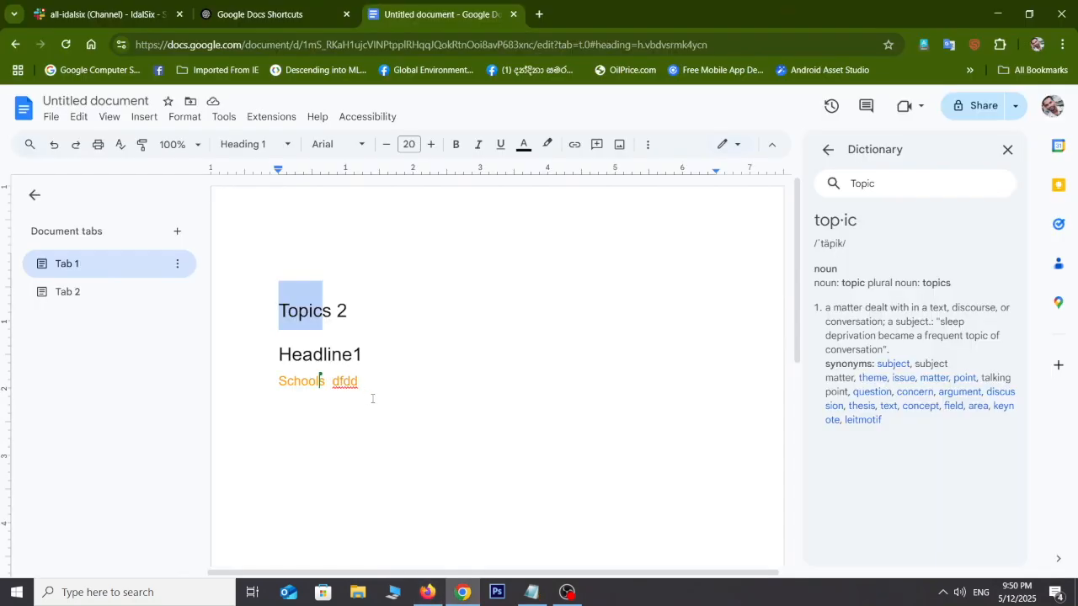
Step: Copy the orange formatting from 'Schools' and paste it onto 'Topics' with Ctrl+Alt+V
mouse_move(324, 382)
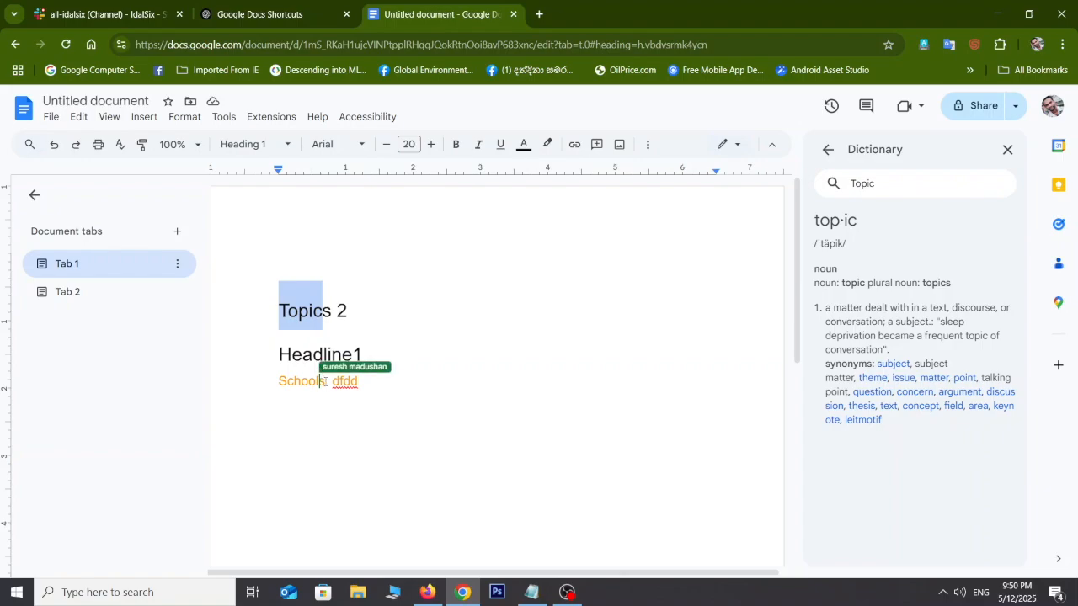
drag(324, 381, 280, 381)
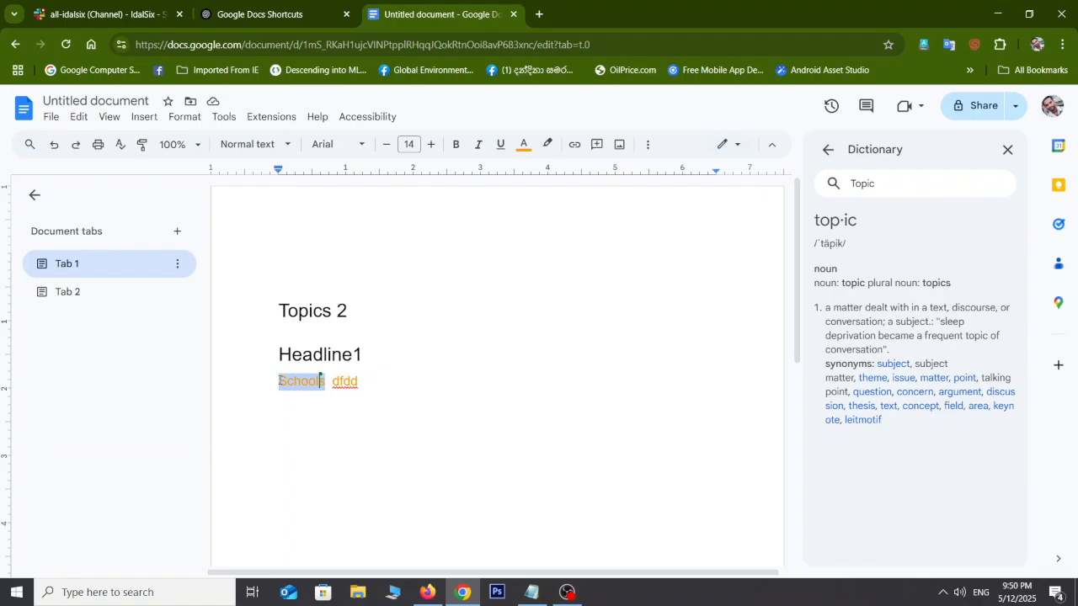
click(281, 313)
drag(280, 313, 334, 317)
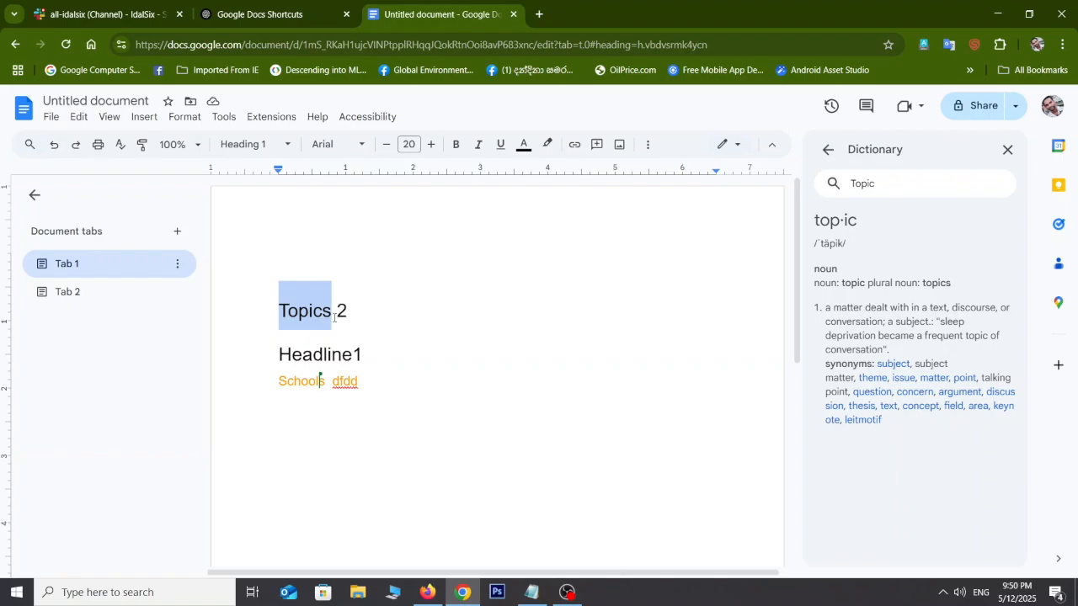
key(ctrl+alt+v)
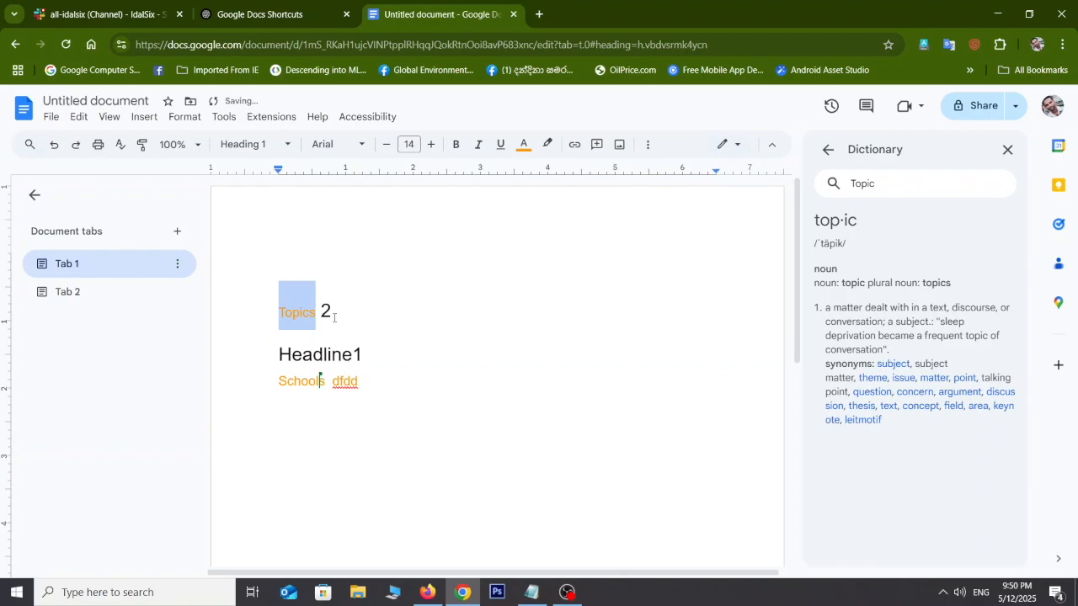
click(333, 323)
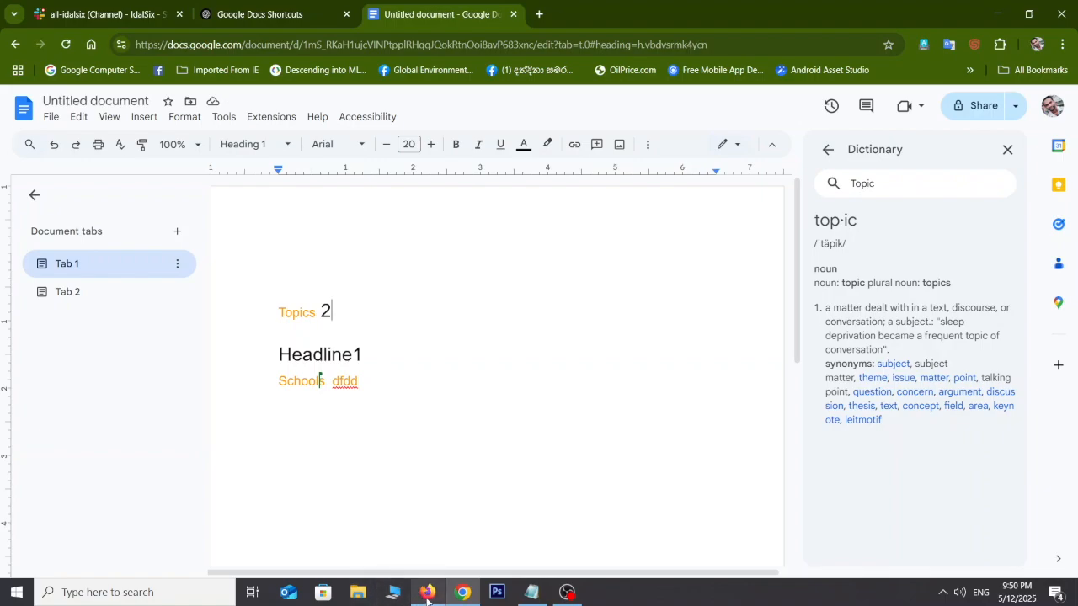
mouse_move(428, 597)
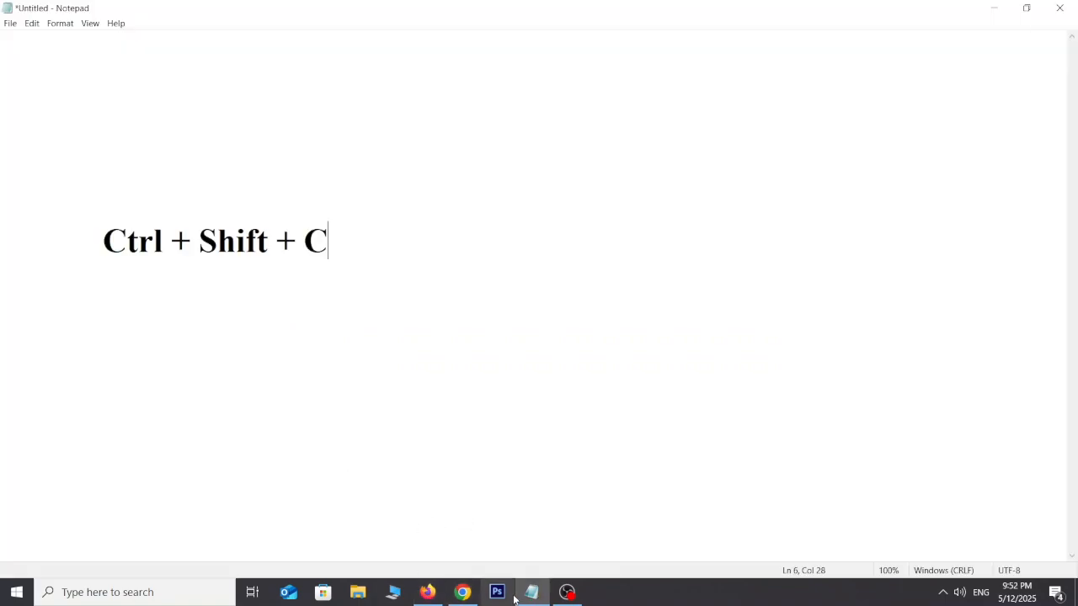
Step: Enable 'Display word count while typing' in the Ctrl+Shift+C word count dialog, showing 5 words
mouse_move(464, 597)
click(465, 597)
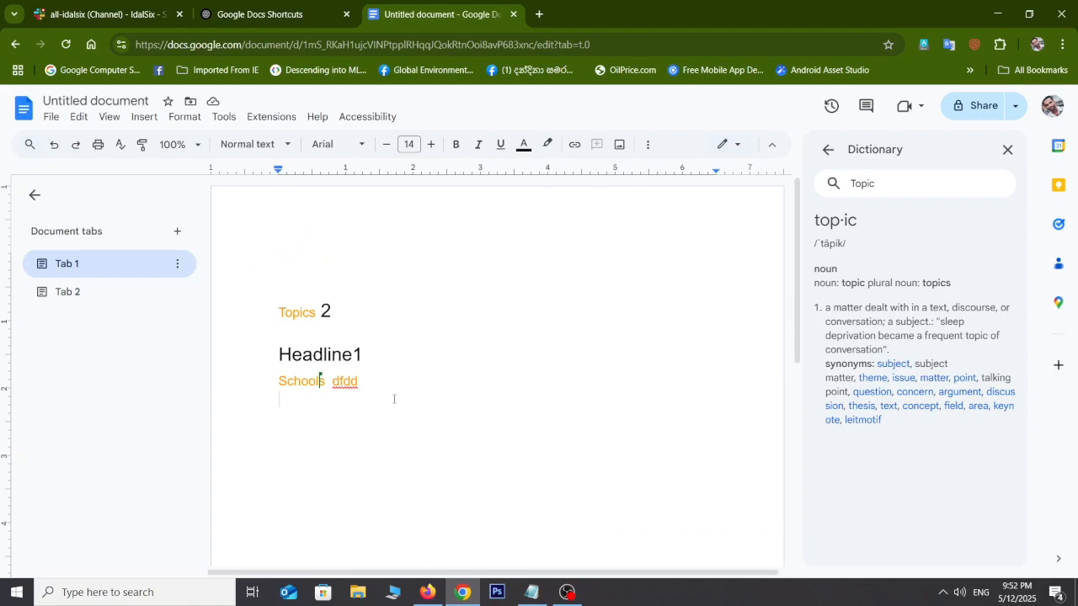
key(ctrl+shift+c)
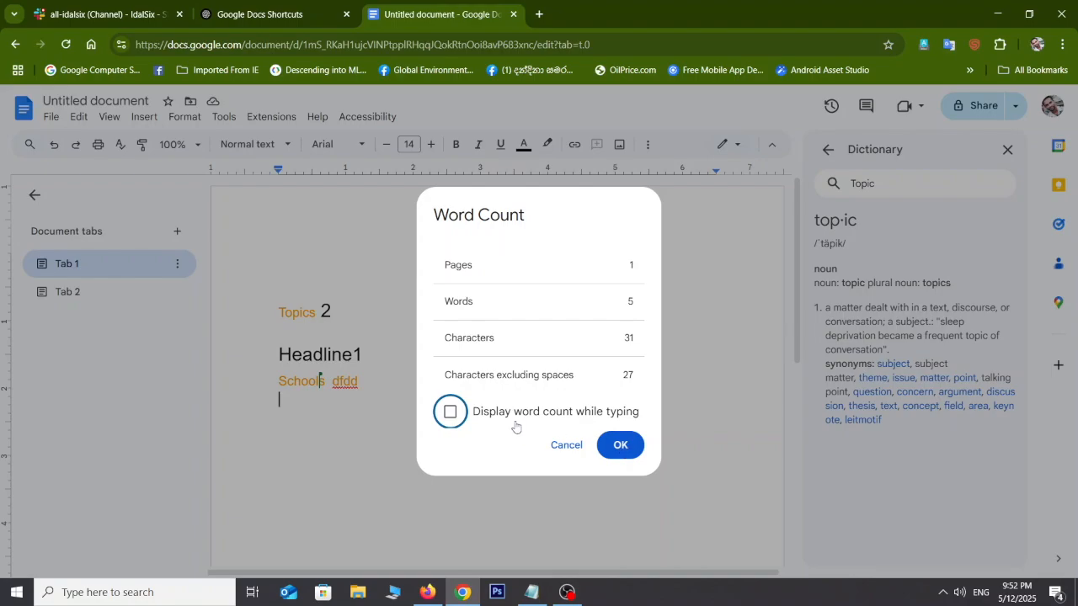
click(450, 413)
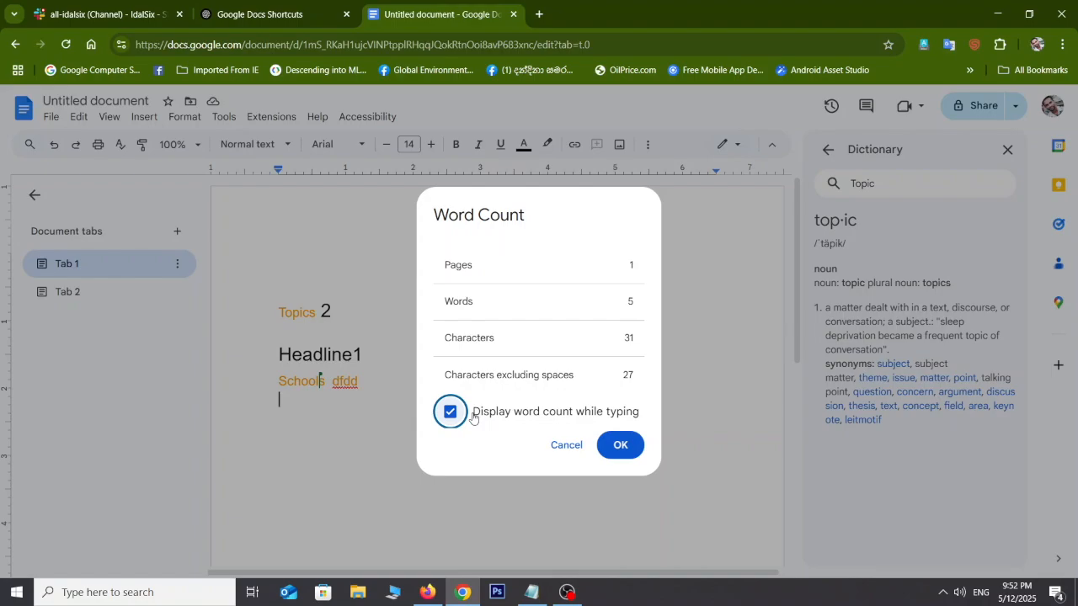
click(620, 444)
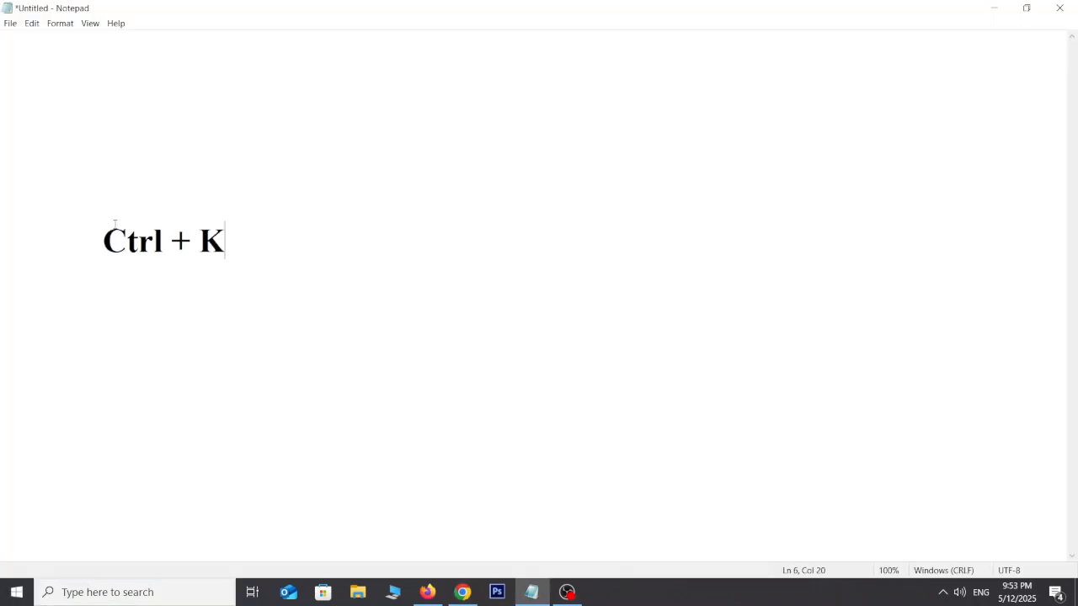
Step: Insert a 'topic 3' link on the empty line pointing to the Topics 2 heading
click(457, 595)
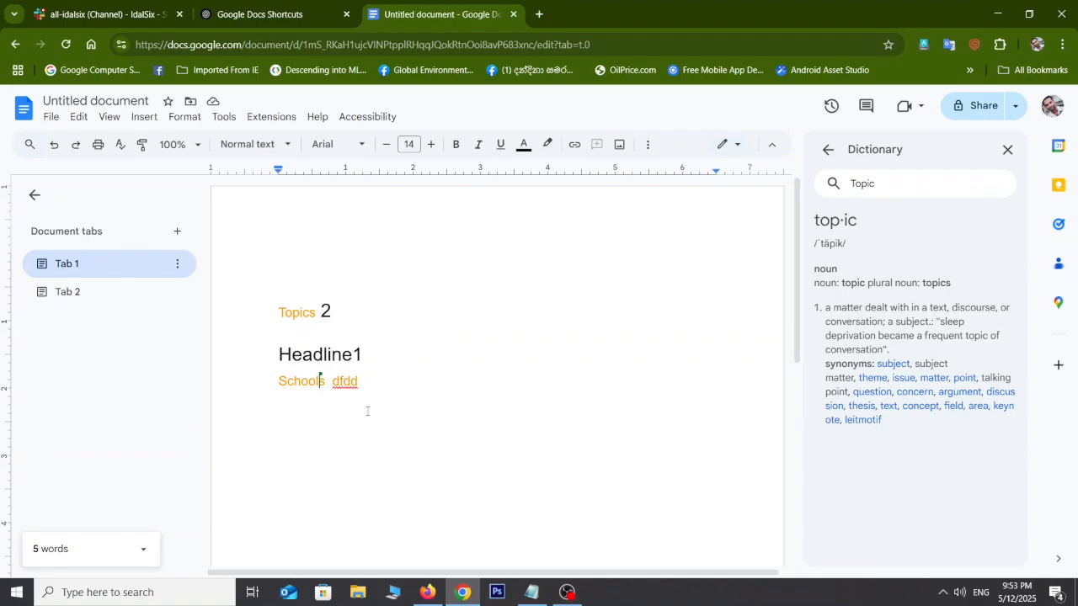
key(ctrl+k)
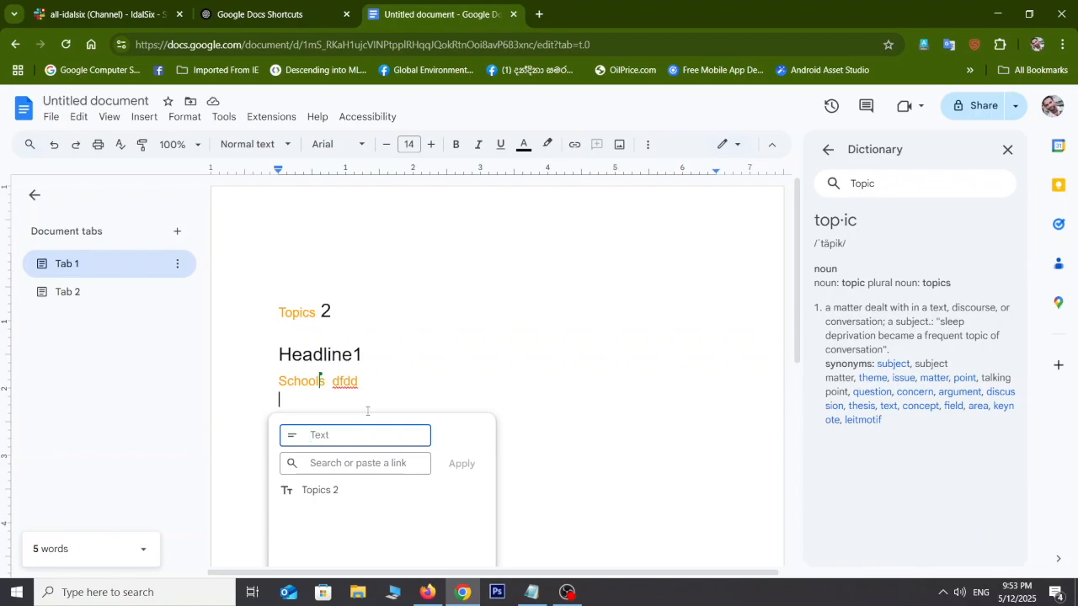
text(topic 3)
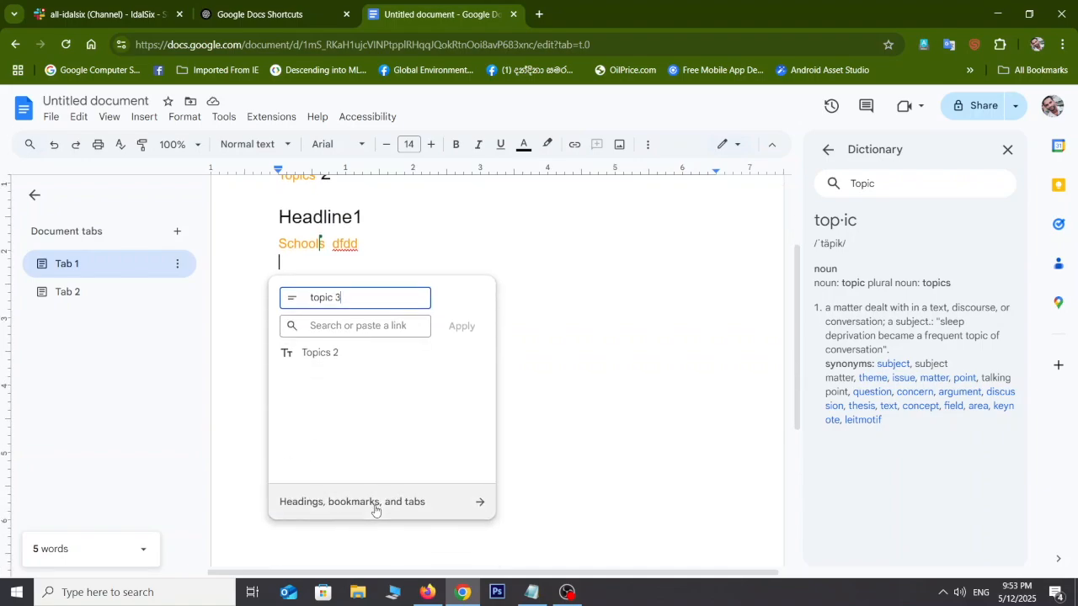
click(404, 503)
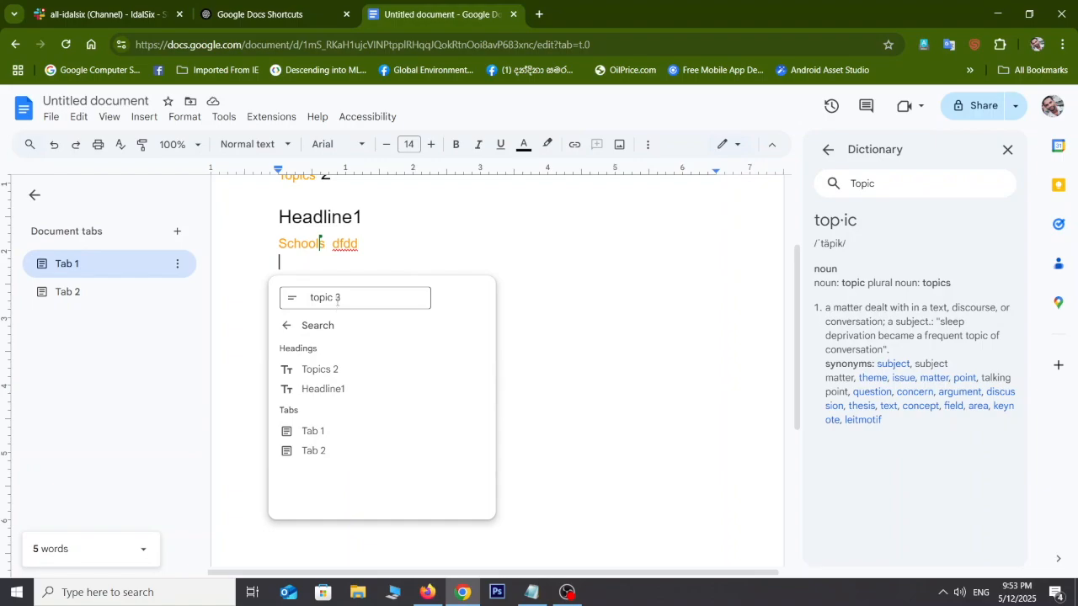
click(313, 371)
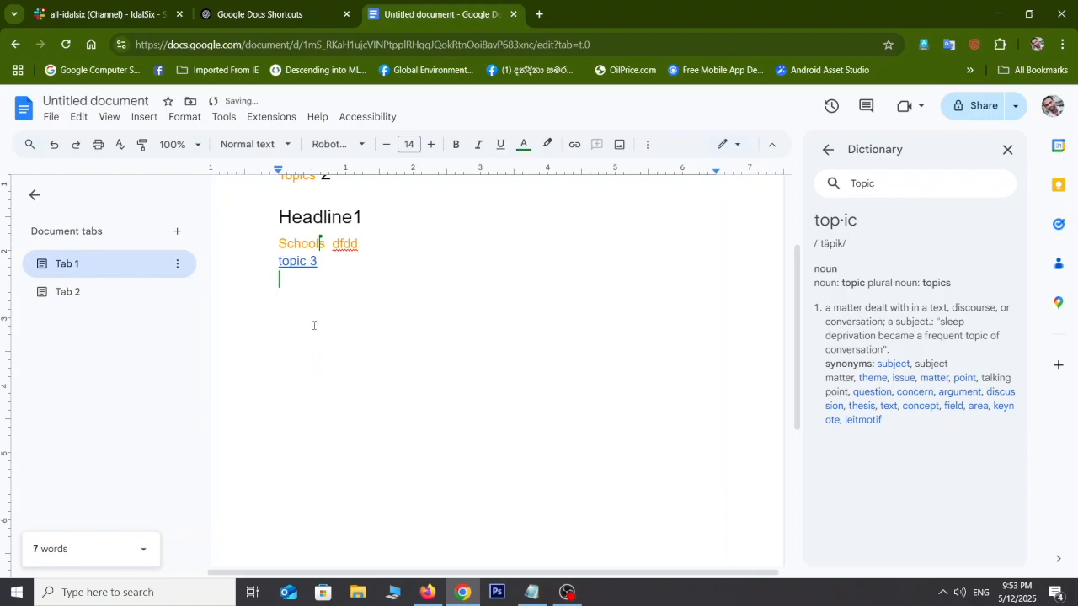
Step: Close the dictionary panel and follow the topic 3 link to the Topics 2 heading
click(302, 264)
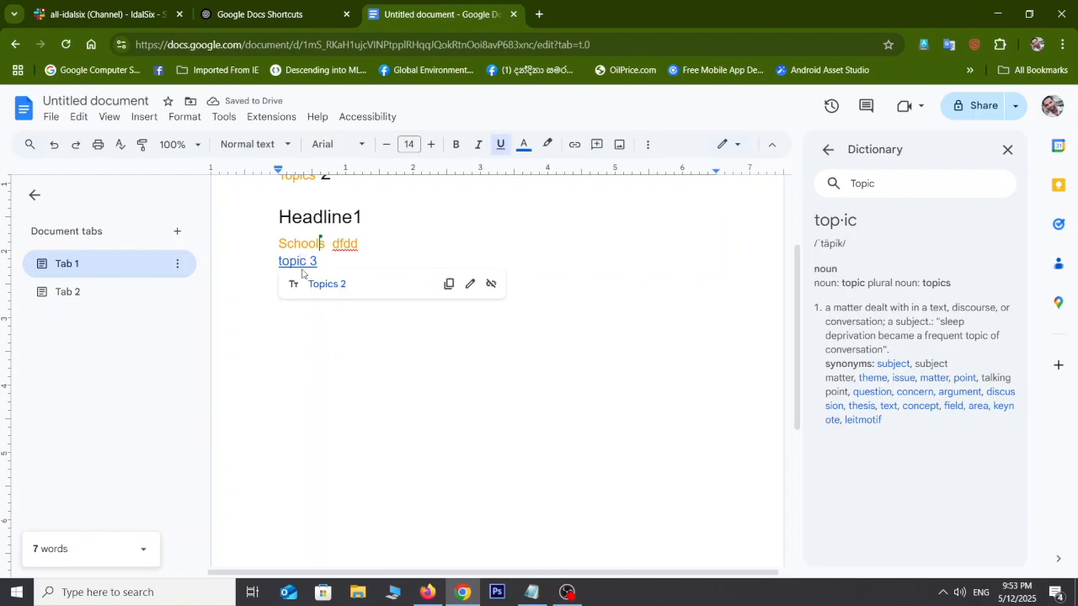
scroll(301, 268, up, 1)
scroll(302, 269, up, 3)
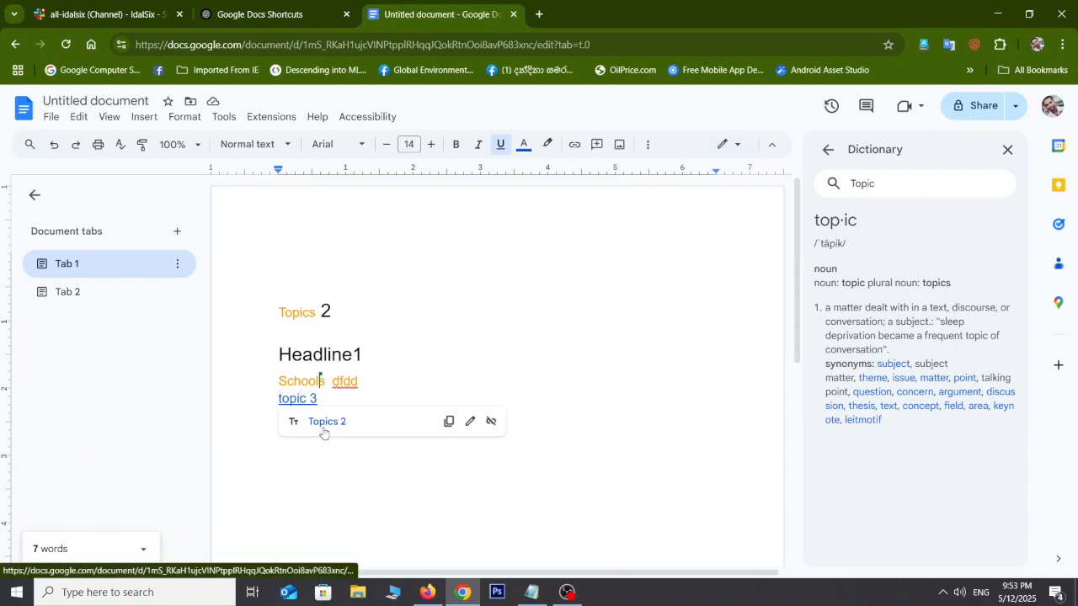
click(1008, 149)
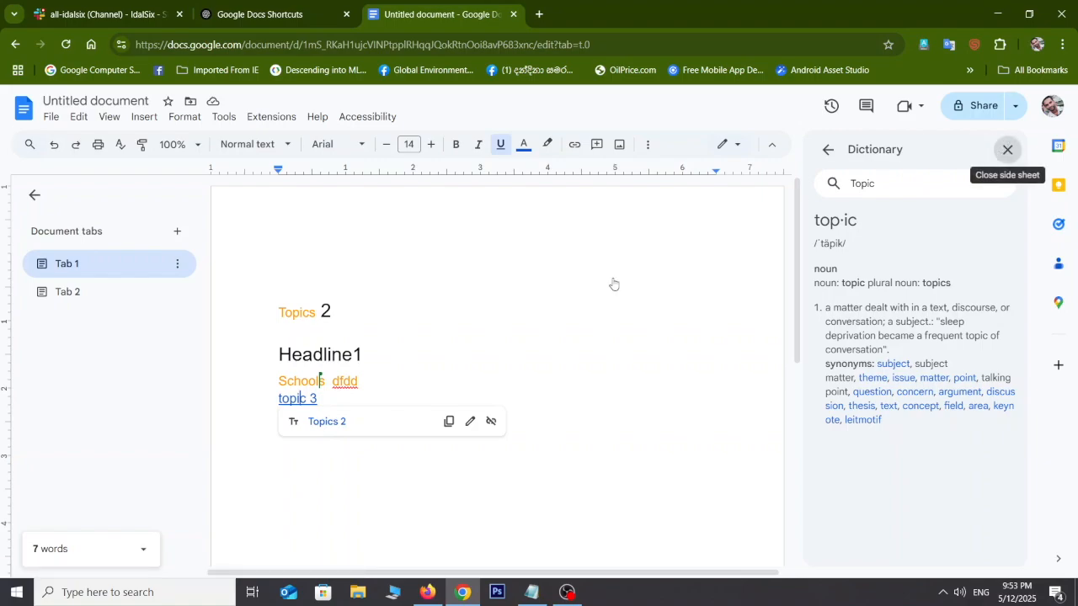
click(341, 428)
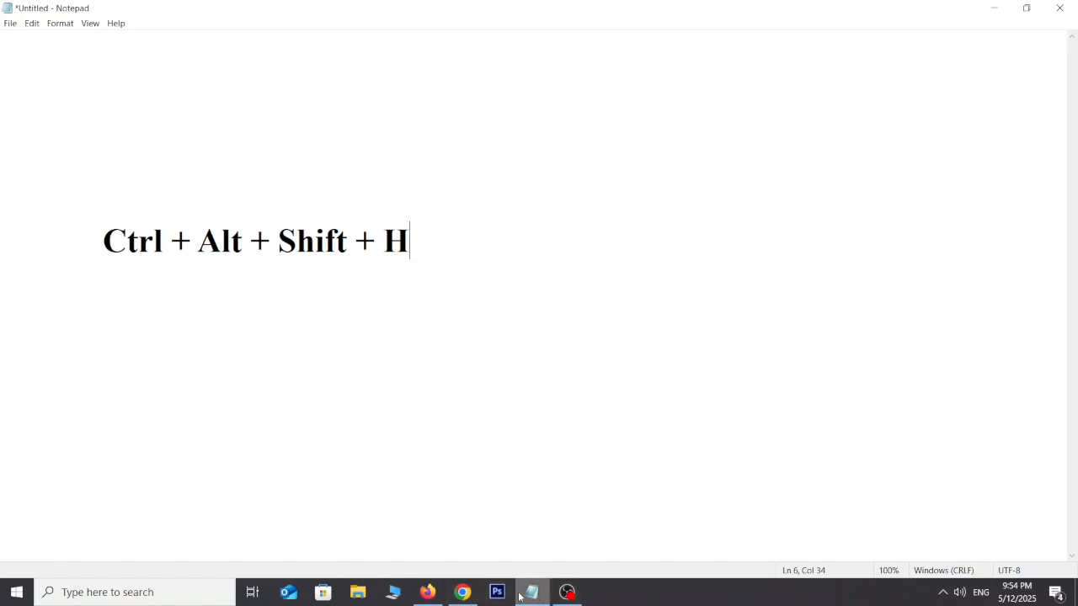
click(464, 594)
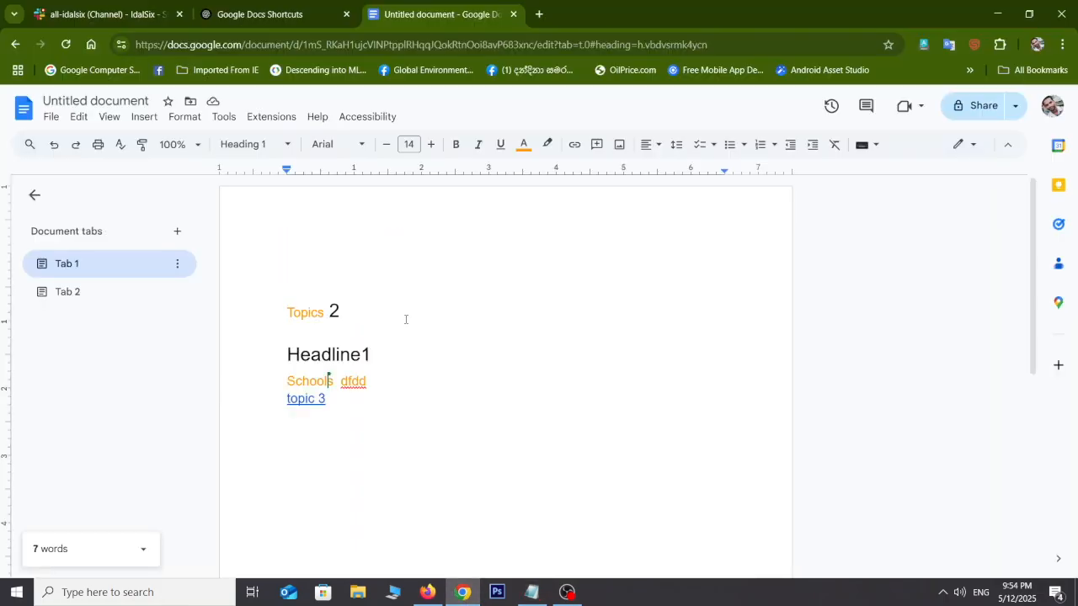
click(343, 417)
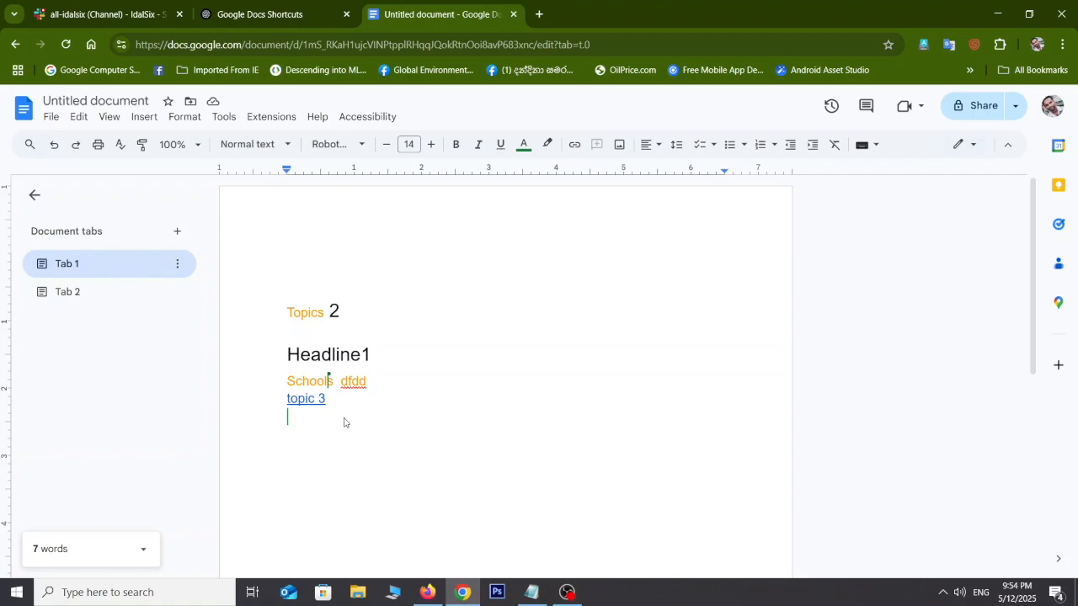
key(ctrl+alt+shift+h)
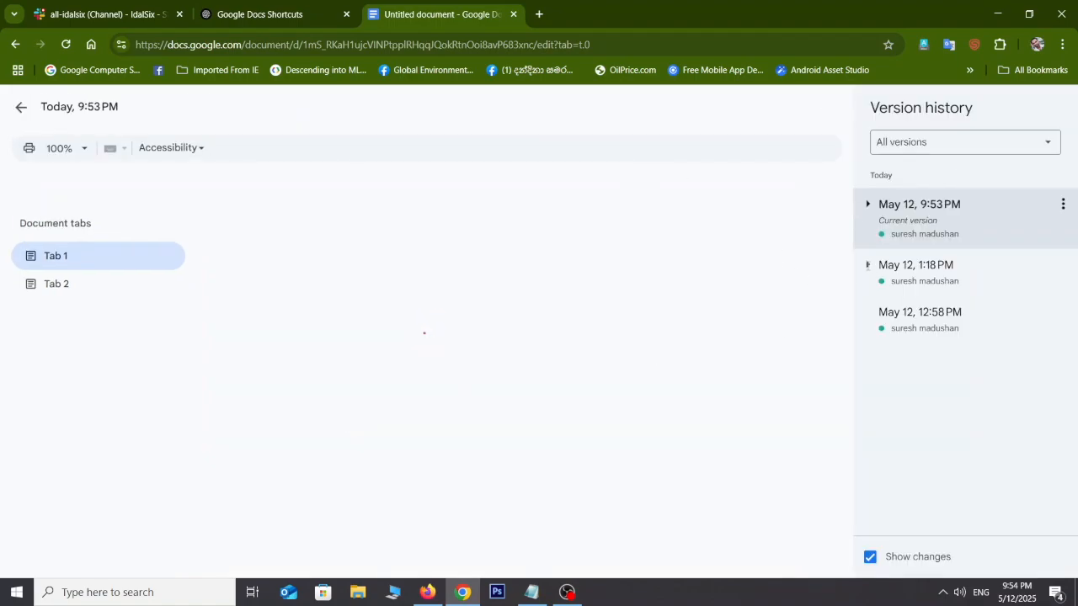
click(868, 208)
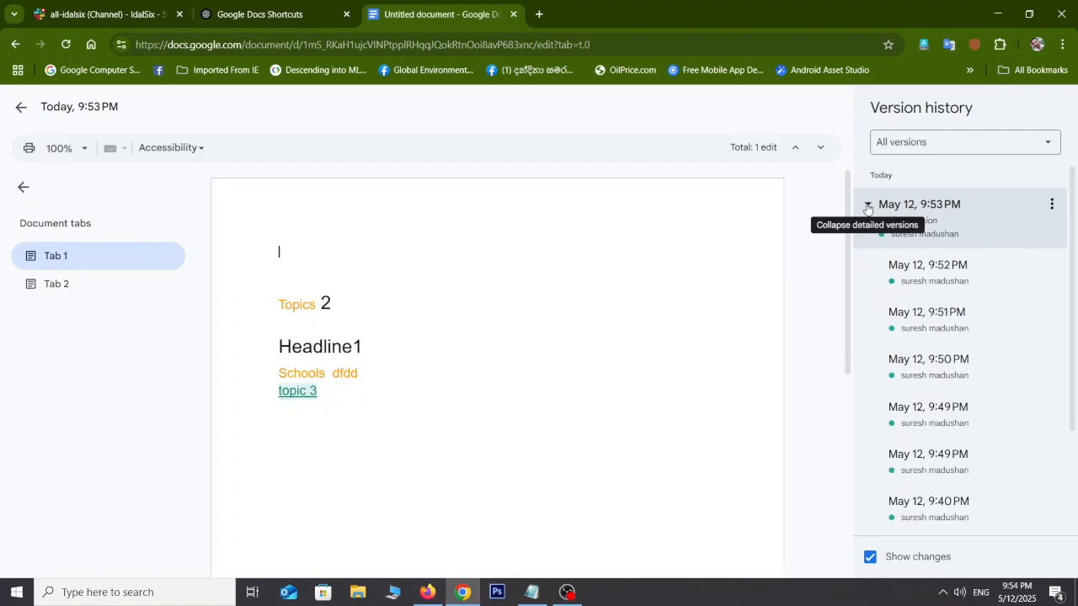
click(867, 208)
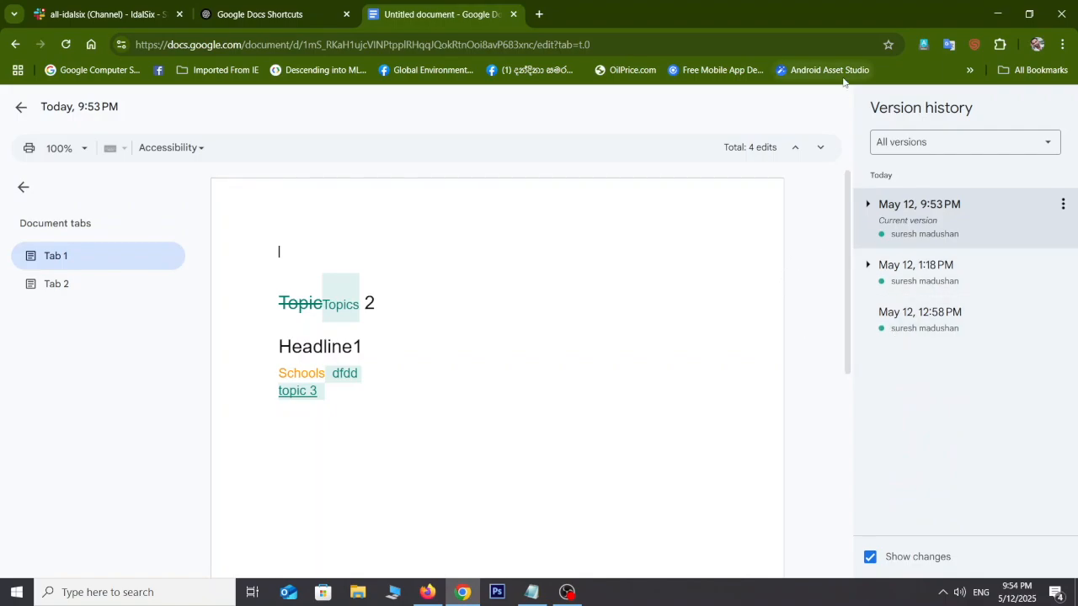
click(20, 109)
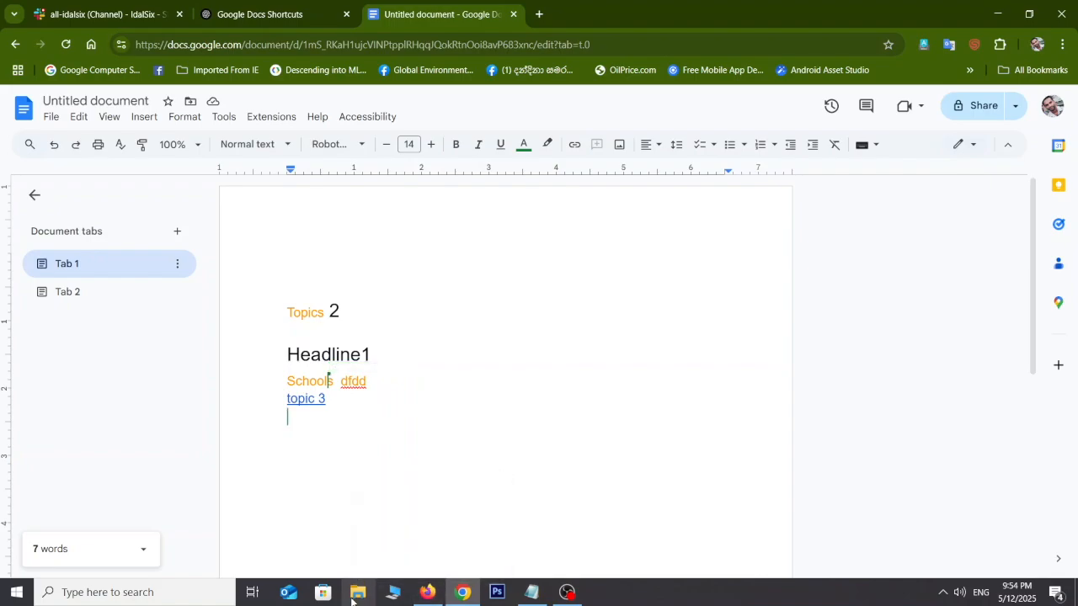
mouse_move(445, 581)
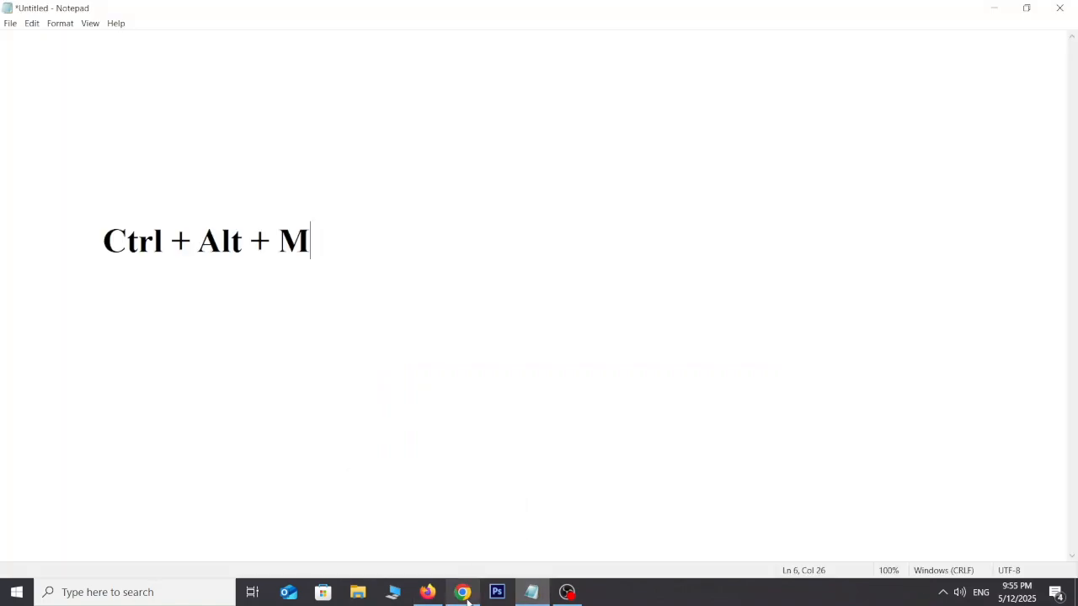
Step: Select 'Topics' and post the comment 'chenage name' on it with Ctrl+Alt+M
click(439, 510)
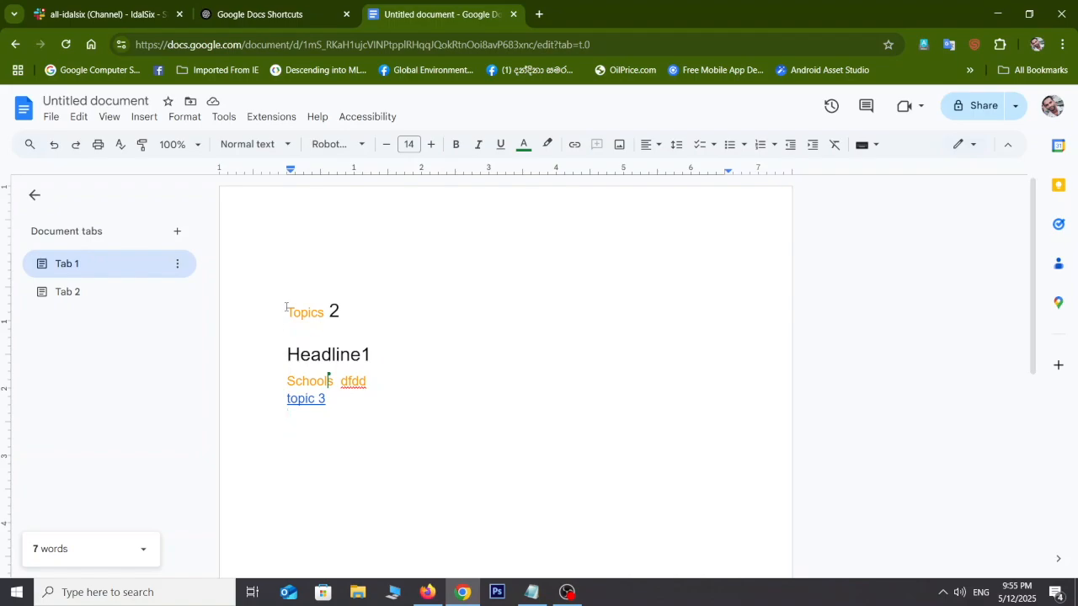
drag(286, 310, 325, 313)
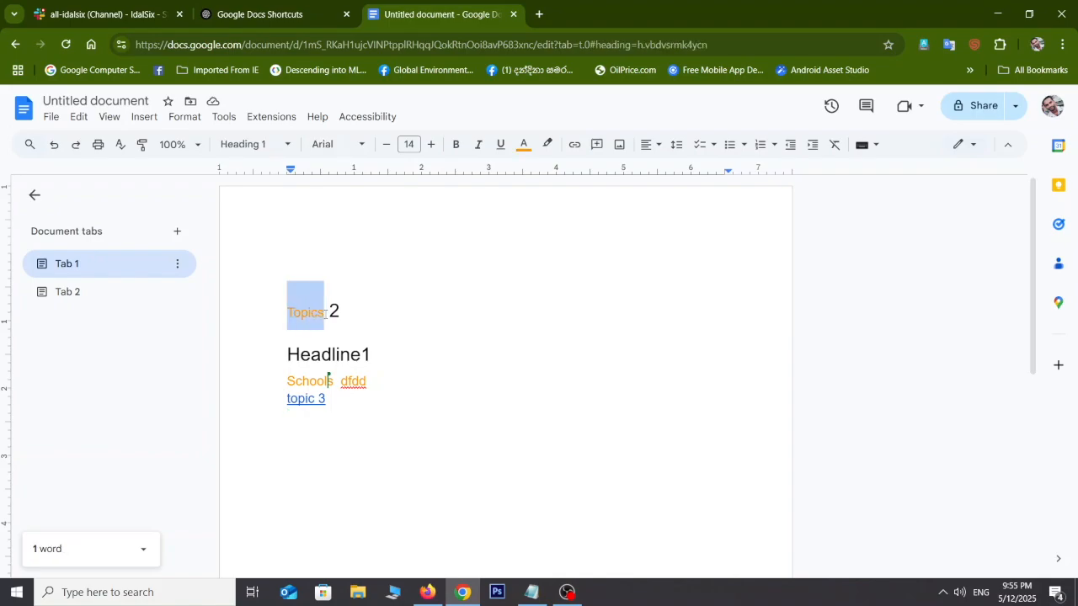
key(ctrl+alt+m)
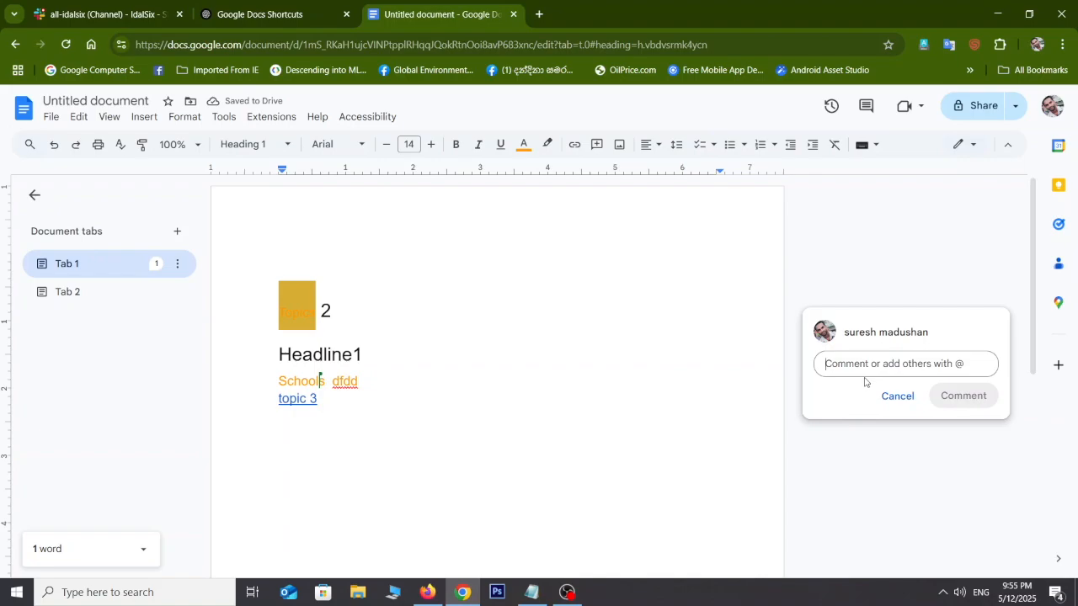
text(chenage name)
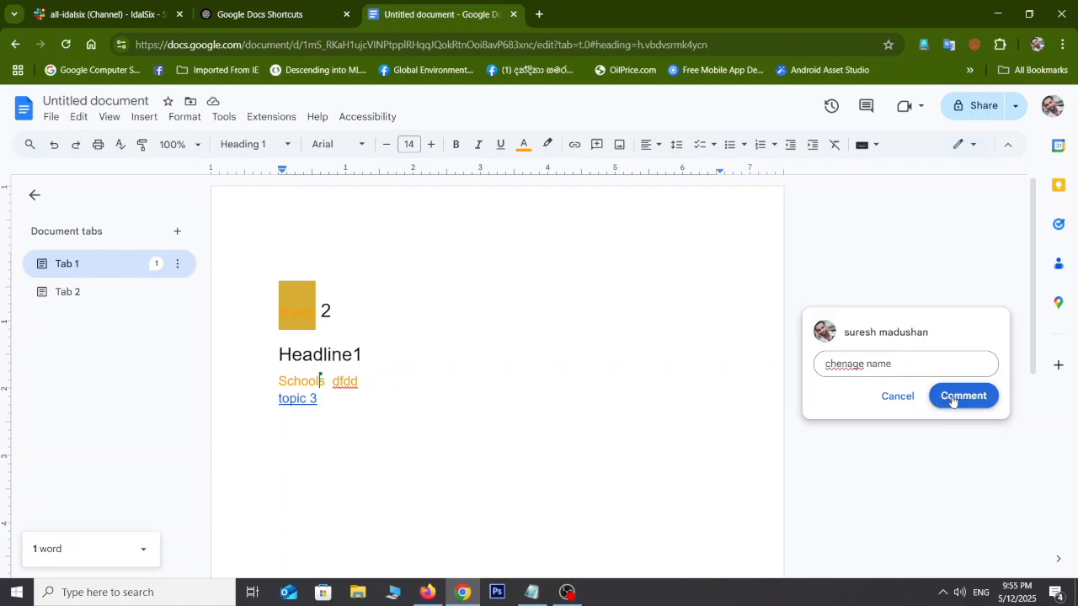
click(952, 401)
Step: Open the new comment thread, then switch to the other browser window
click(364, 372)
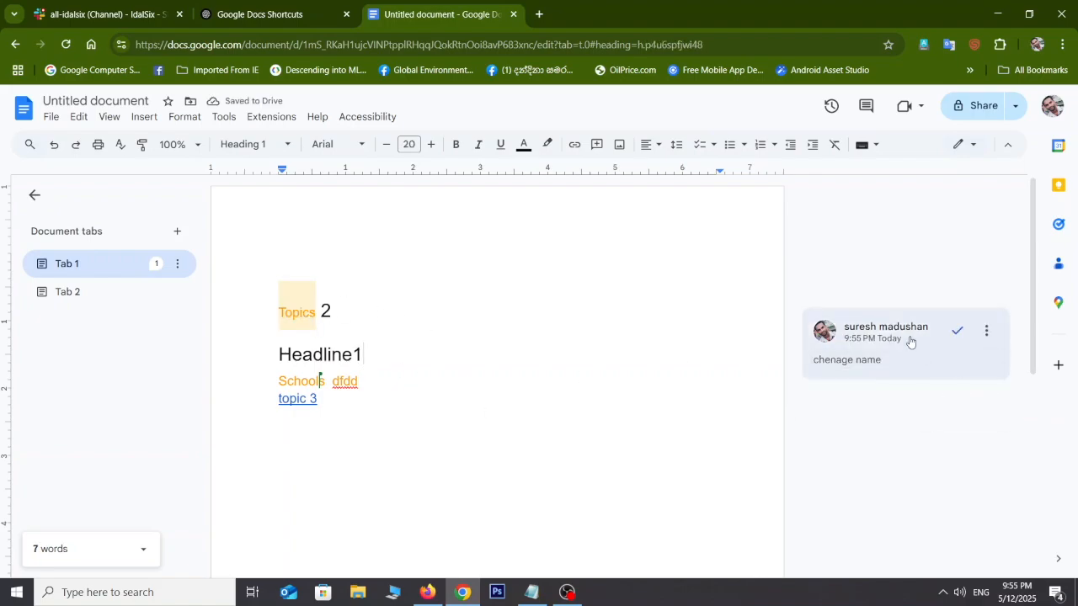
click(916, 370)
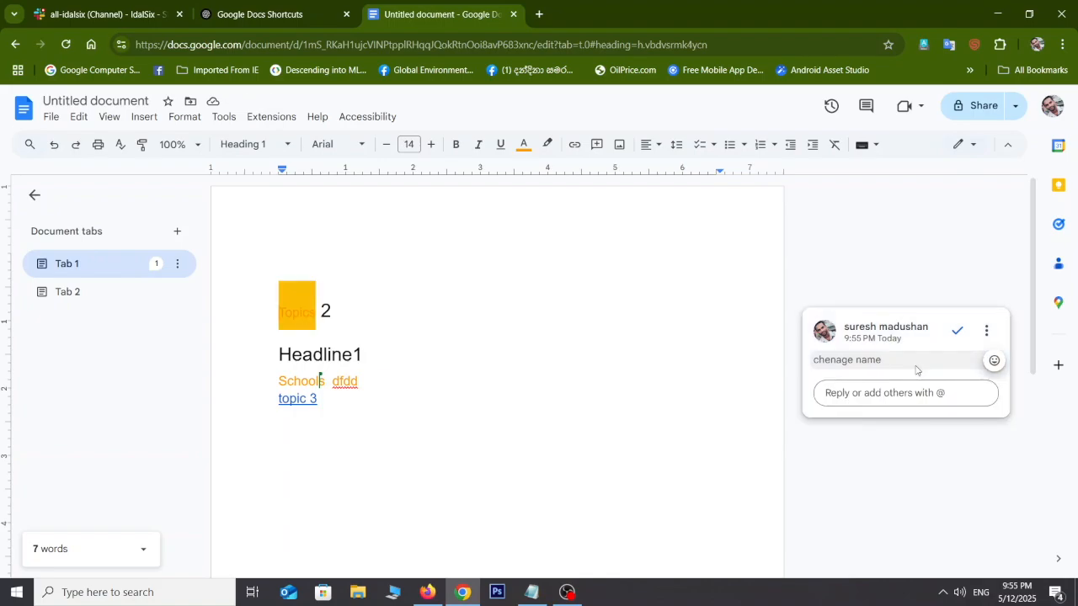
click(559, 410)
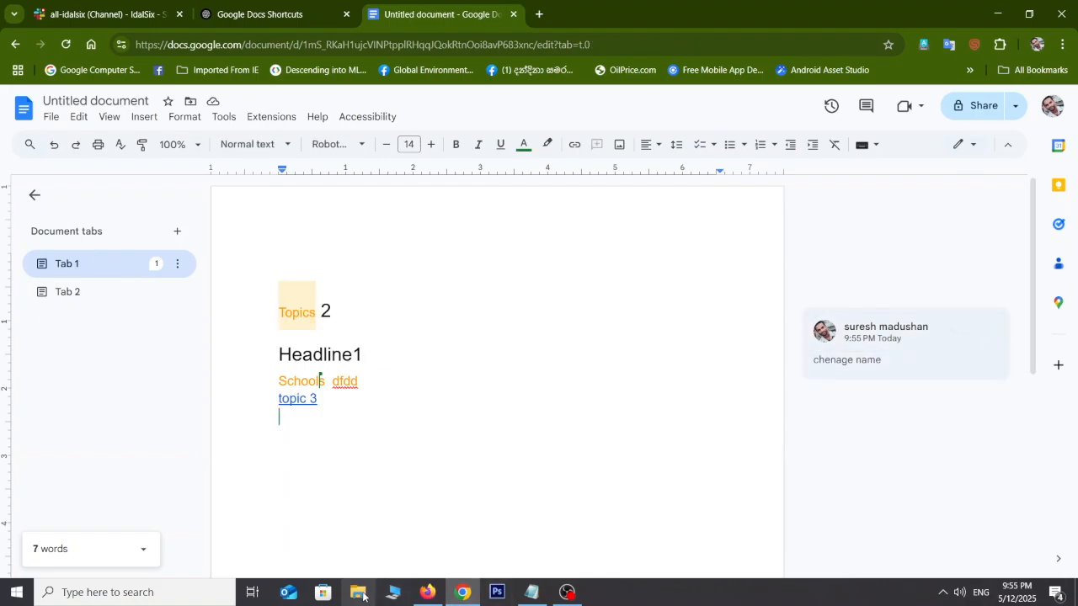
click(427, 594)
click(427, 594)
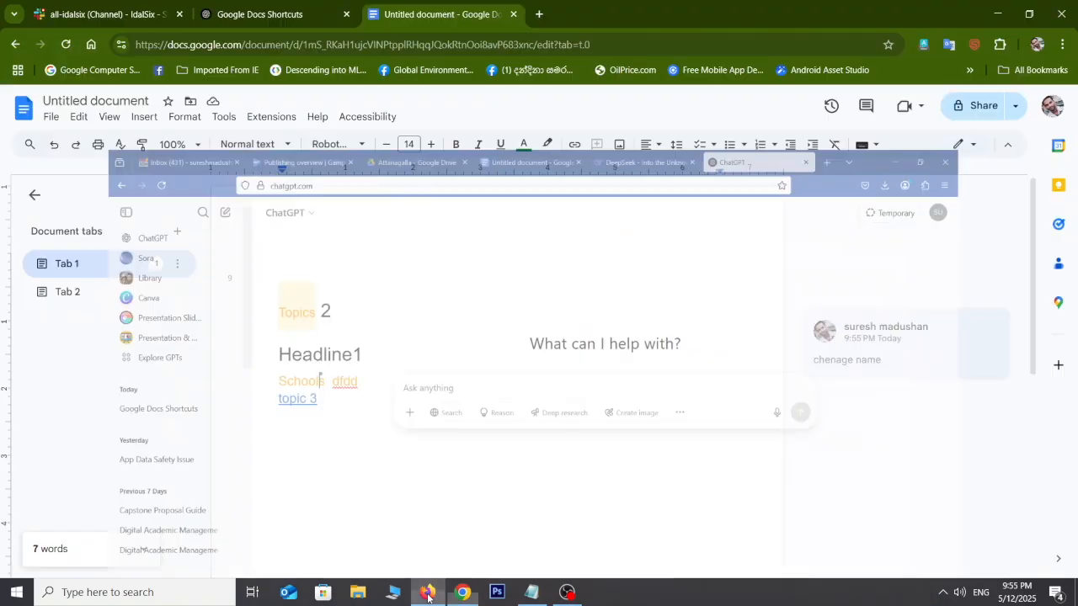